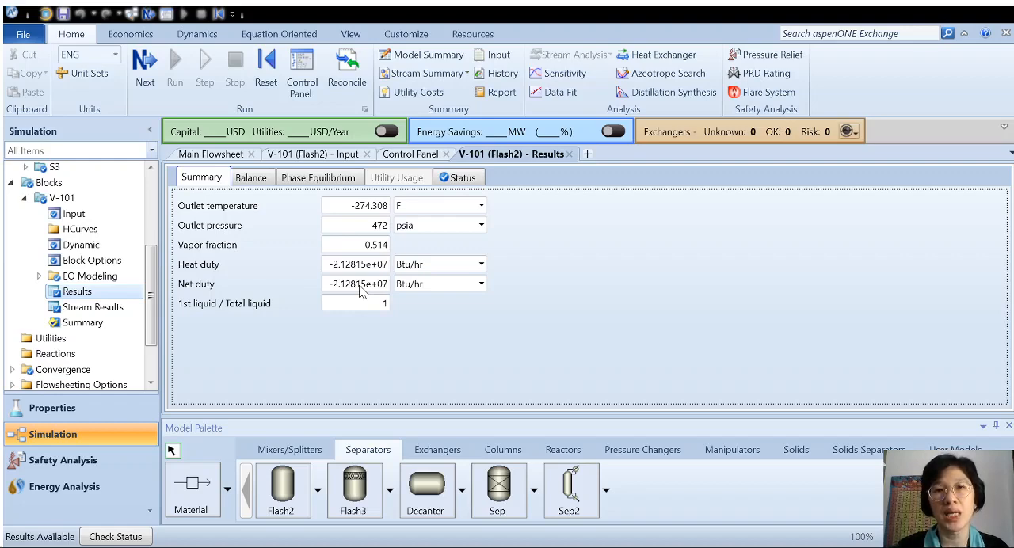
# Respecify V-101 by Duty and Pressure, using the net duty of -21281508.6 Btu/hr copied from its results, and run the simulation.
pyautogui.click(358, 284)
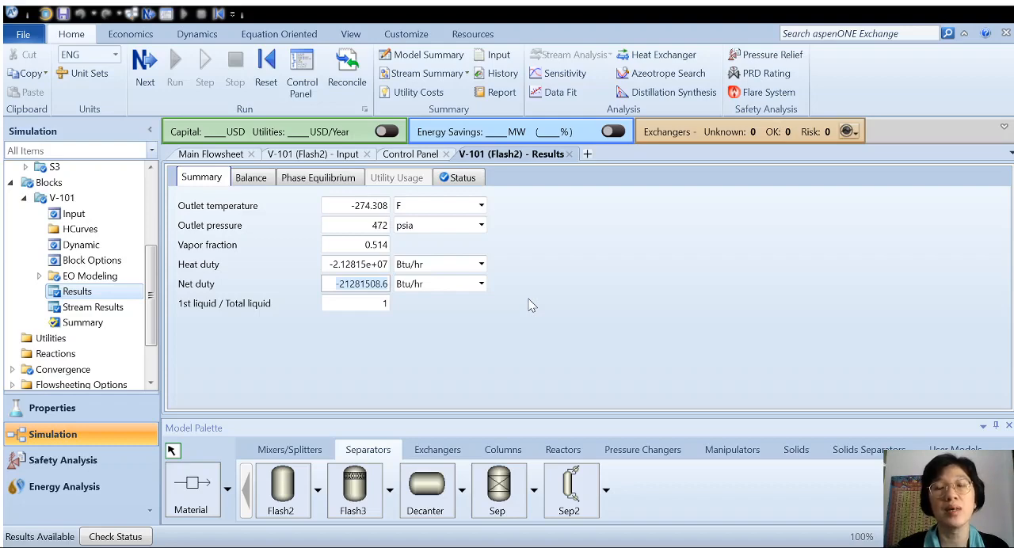
pyautogui.click(608, 288)
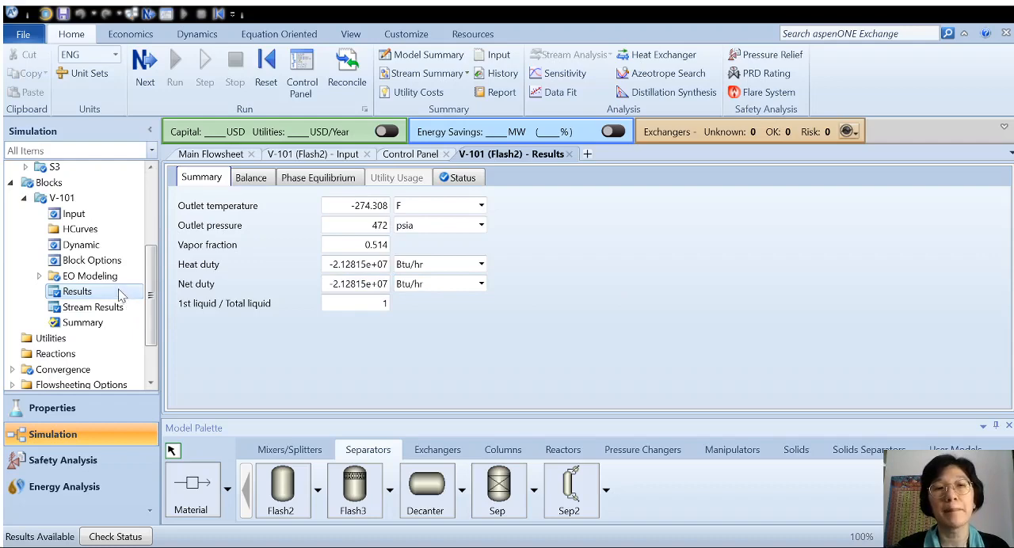
pyautogui.click(95, 219)
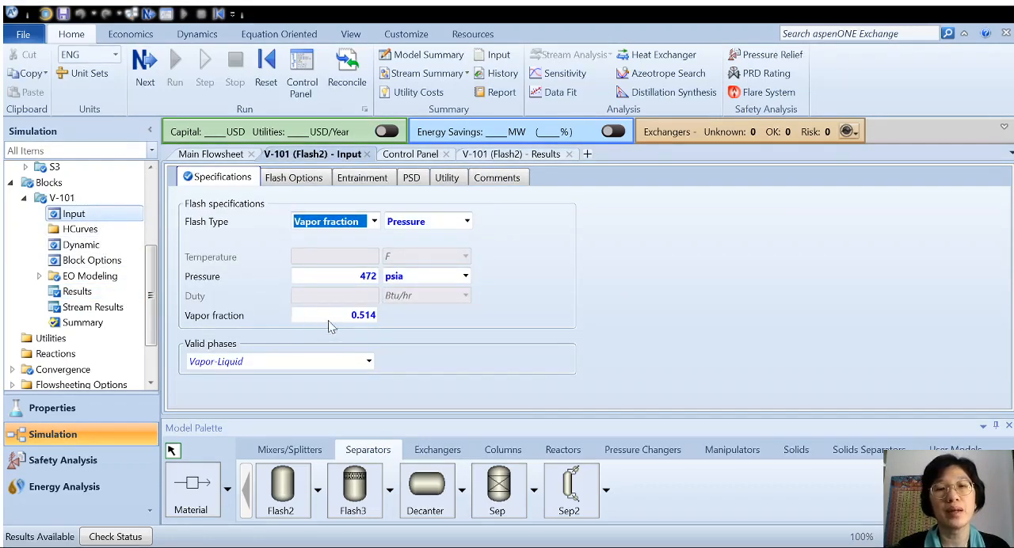
pyautogui.click(373, 227)
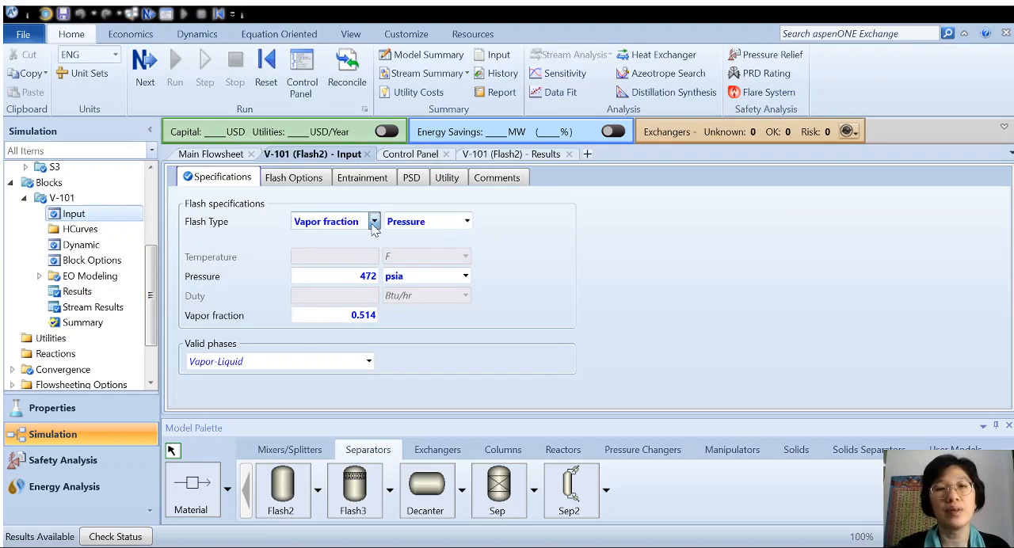
pyautogui.click(349, 262)
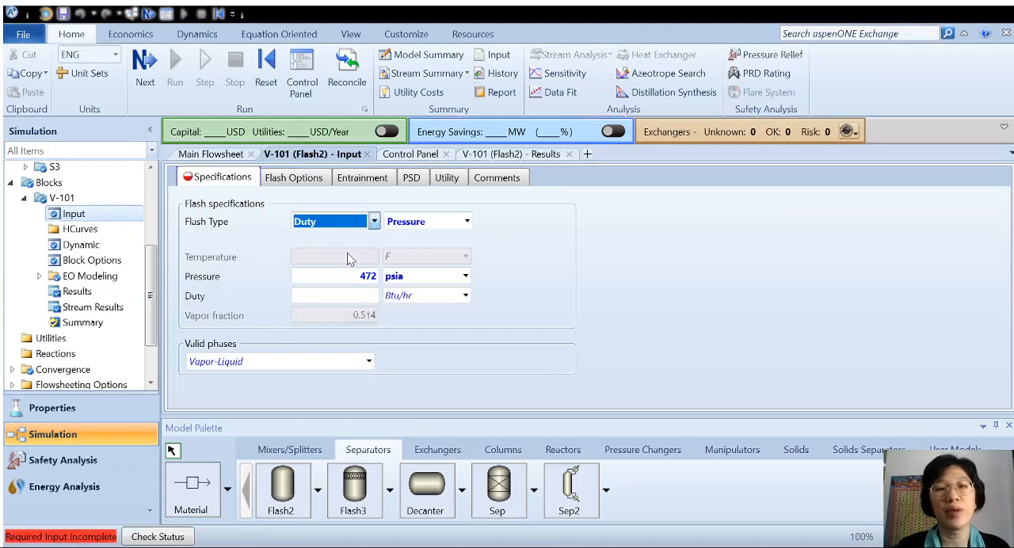
pyautogui.click(358, 296)
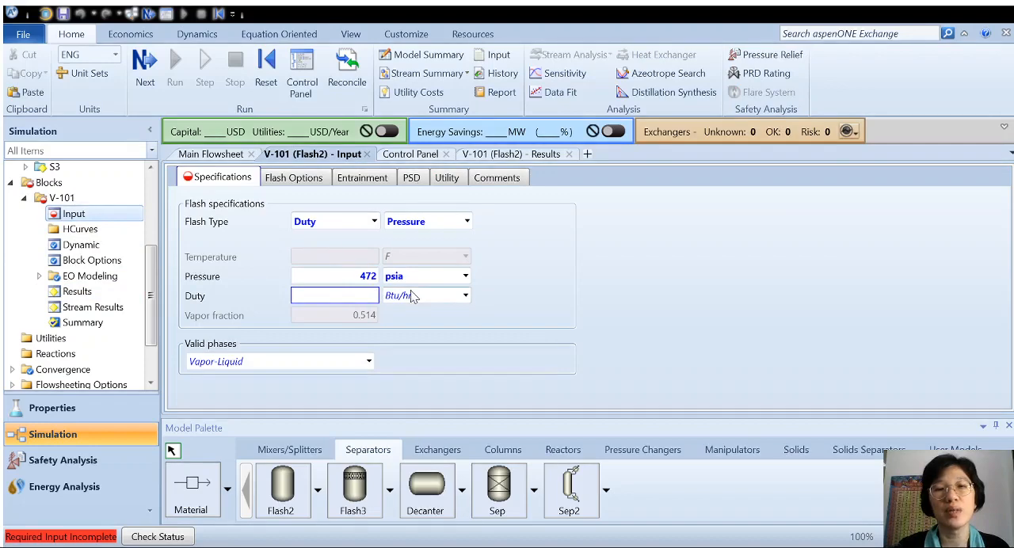
pyautogui.write('-2.12815e+07')
pyautogui.press('Return')
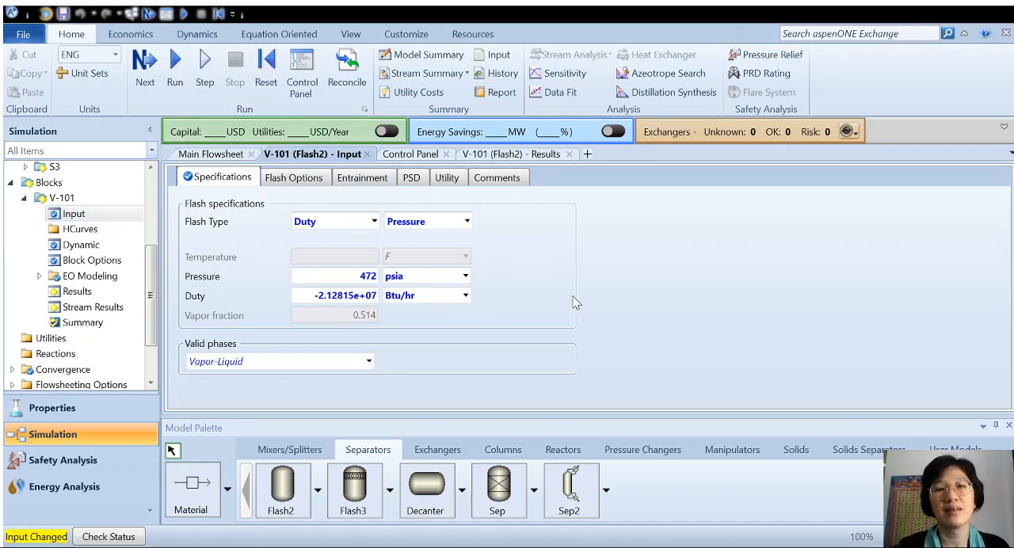
pyautogui.click(176, 79)
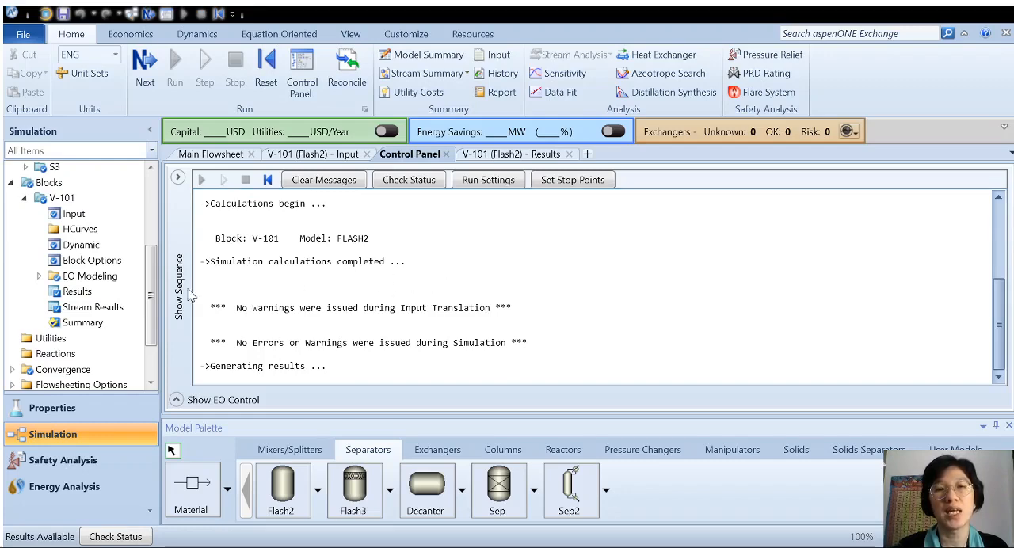
# Create a new sensitivity analysis under Model Analysis Tools.
pyautogui.scroll(-2, 142, 324)
pyautogui.moveTo(143, 324); pyautogui.dragTo(139, 346)
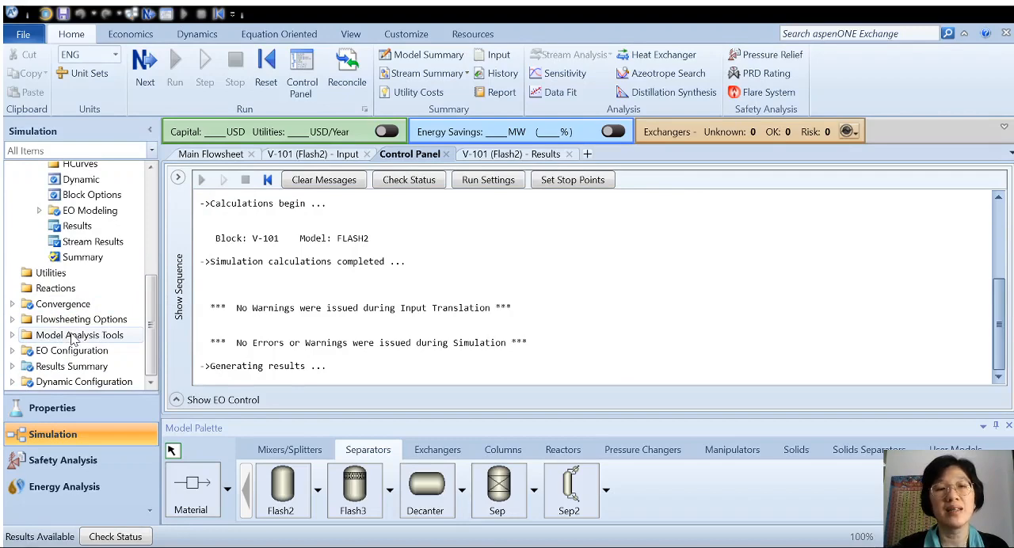
pyautogui.doubleClick(123, 340)
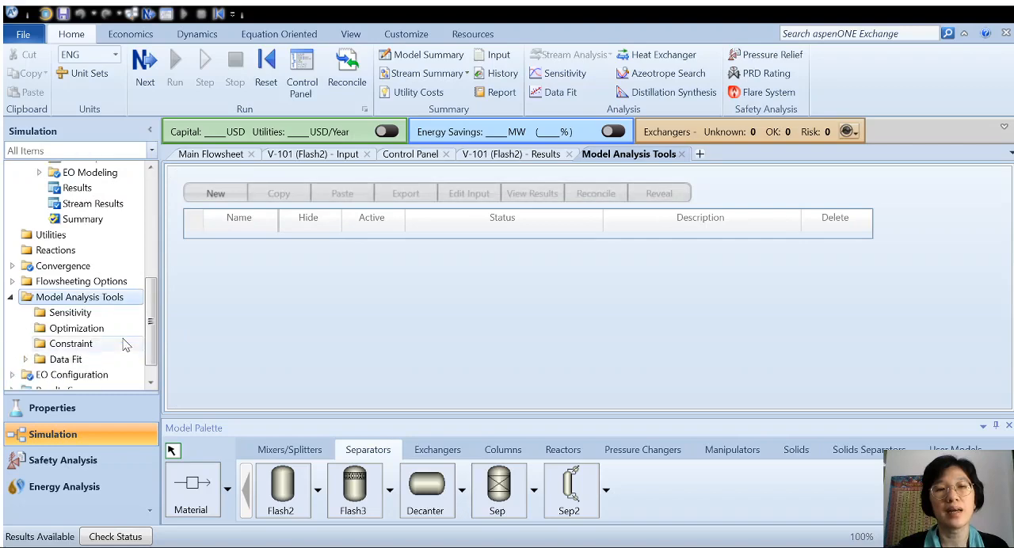
pyautogui.click(89, 315)
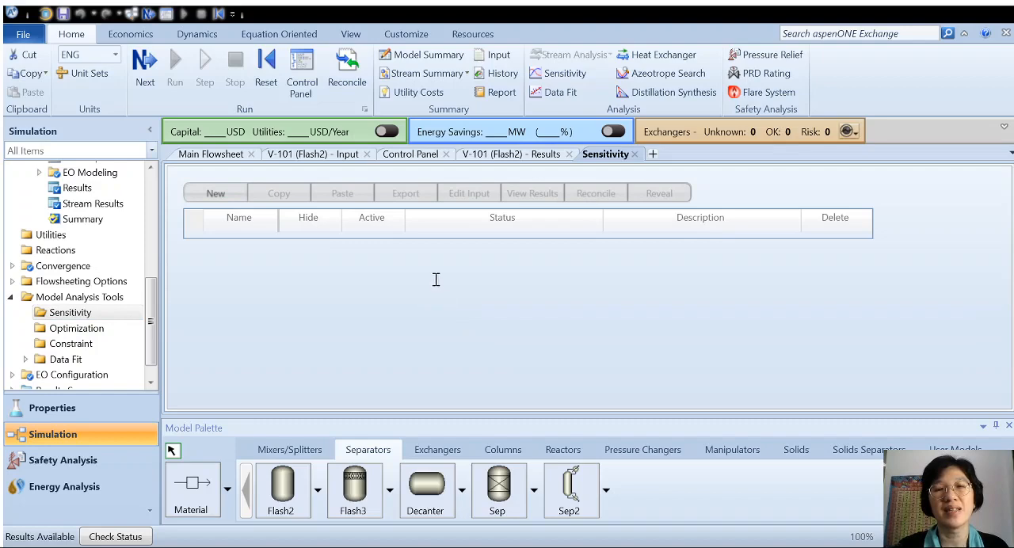
pyautogui.click(481, 310)
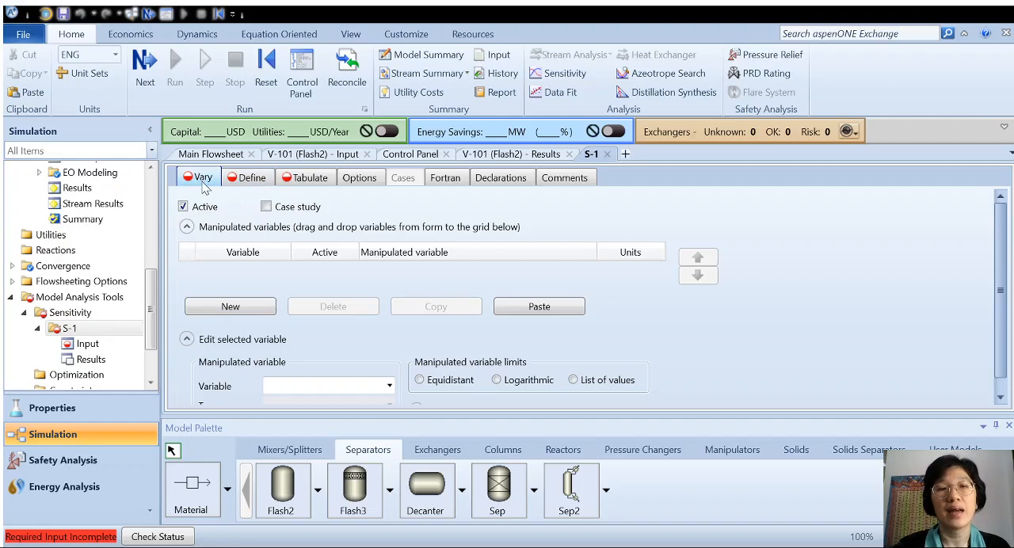
# Add a manipulated variable to the sensitivity analysis and hide the Model Palette to enlarge the form.
pyautogui.click(234, 307)
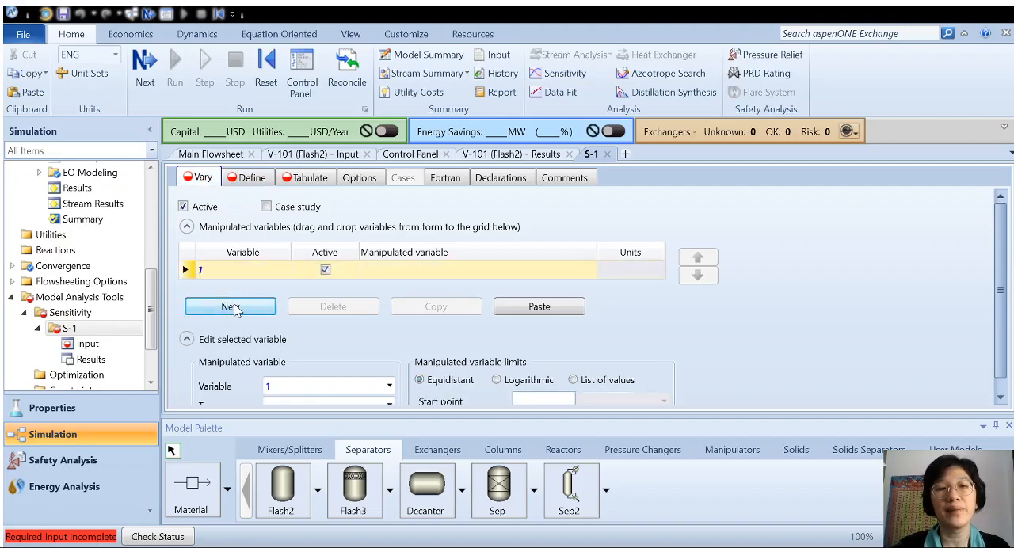
pyautogui.scroll(-1, 342, 366)
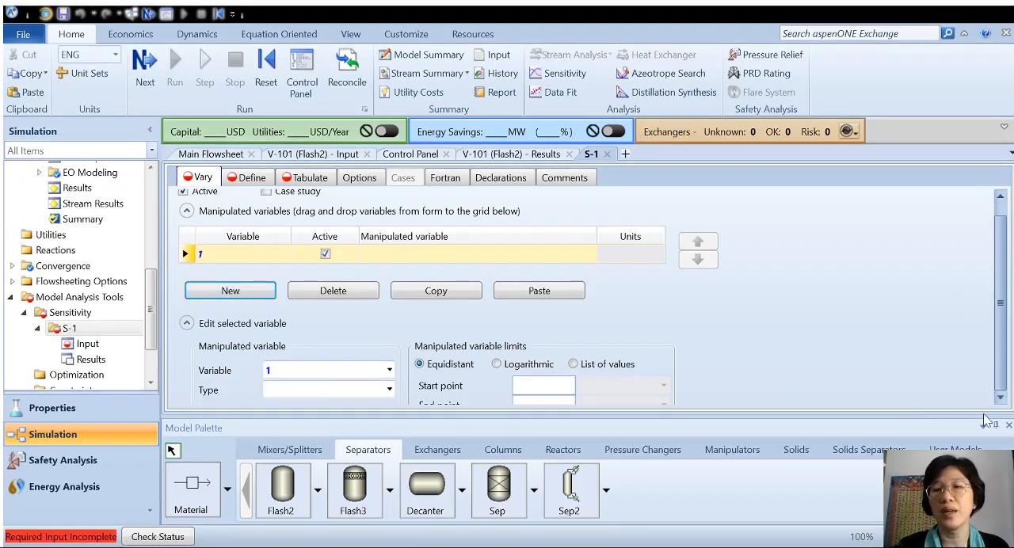
pyautogui.click(1008, 425)
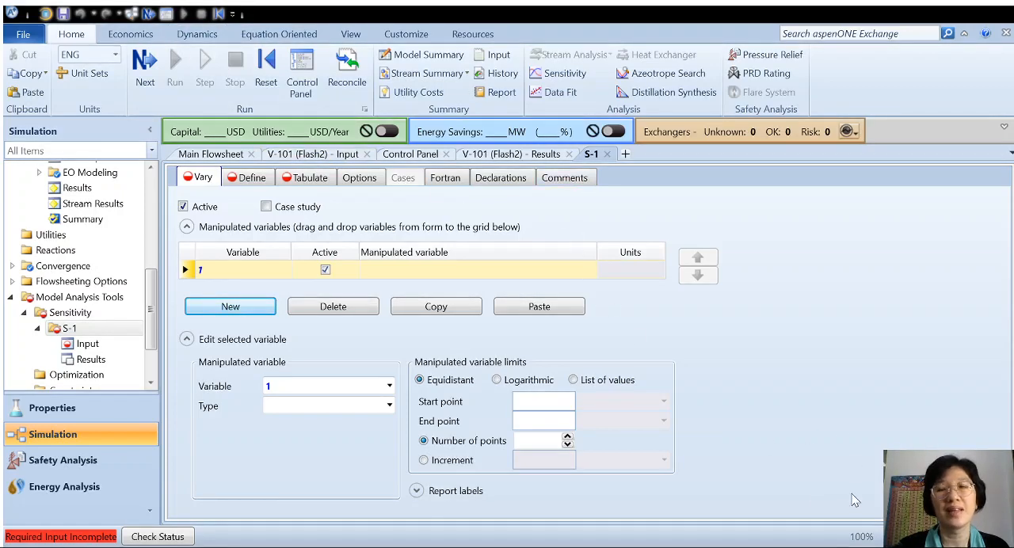
# Show the Model Palette again from the main flowsheet, return to the S-1 form and hide the palette there.
pyautogui.click(207, 156)
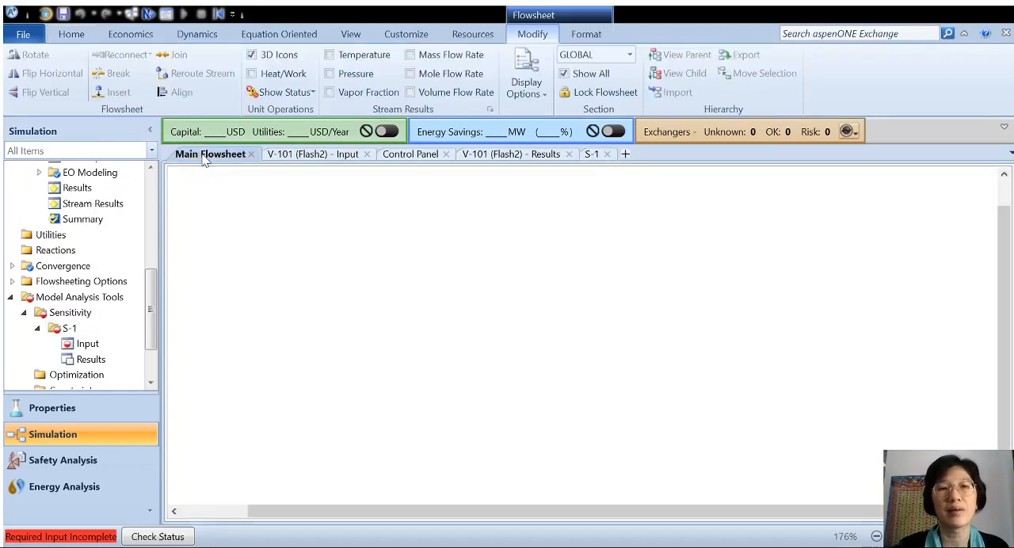
pyautogui.click(351, 36)
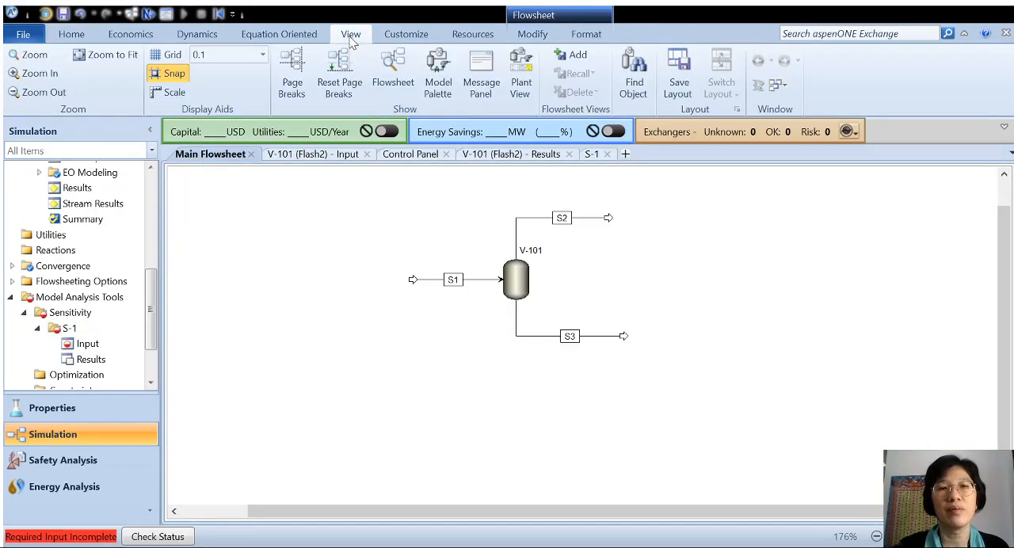
pyautogui.click(440, 87)
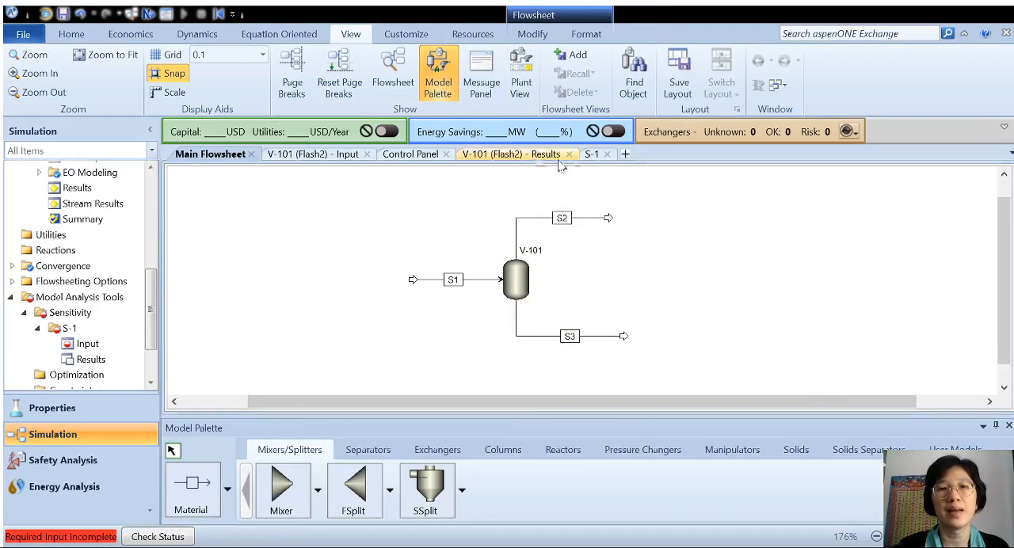
pyautogui.click(592, 155)
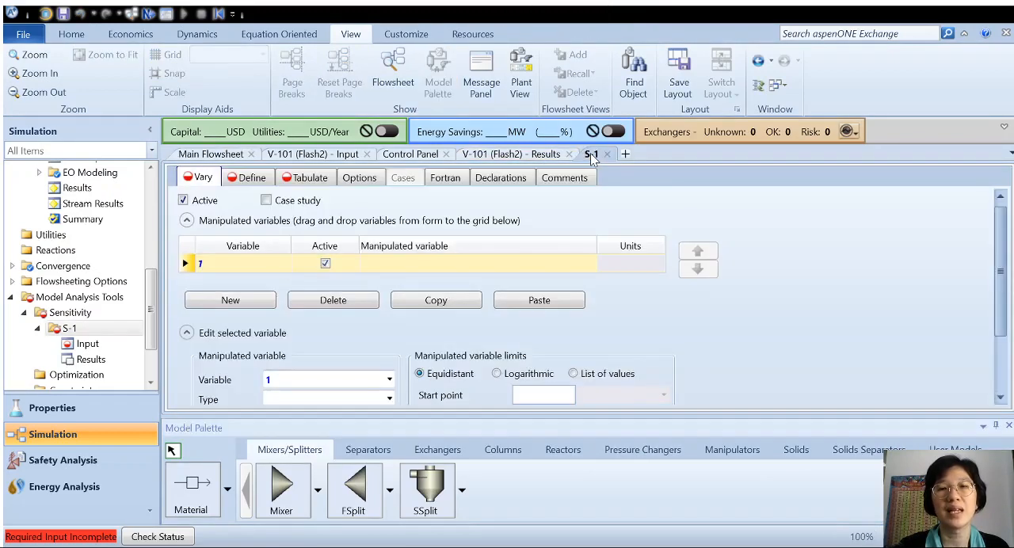
pyautogui.click(1008, 426)
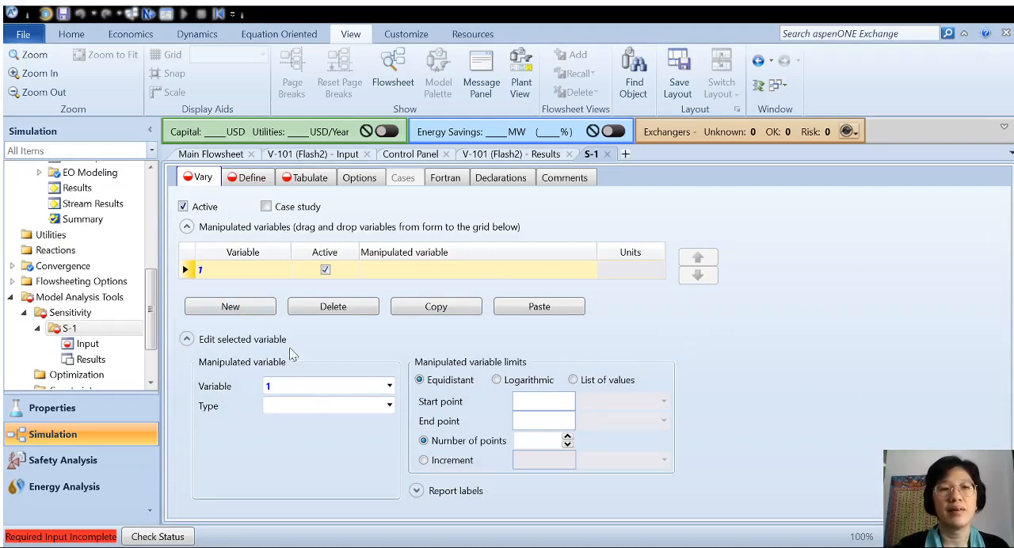
# Define manipulated variable 1 as type Block-Var, with block V-101 and variable DUTY.
pyautogui.click(331, 409)
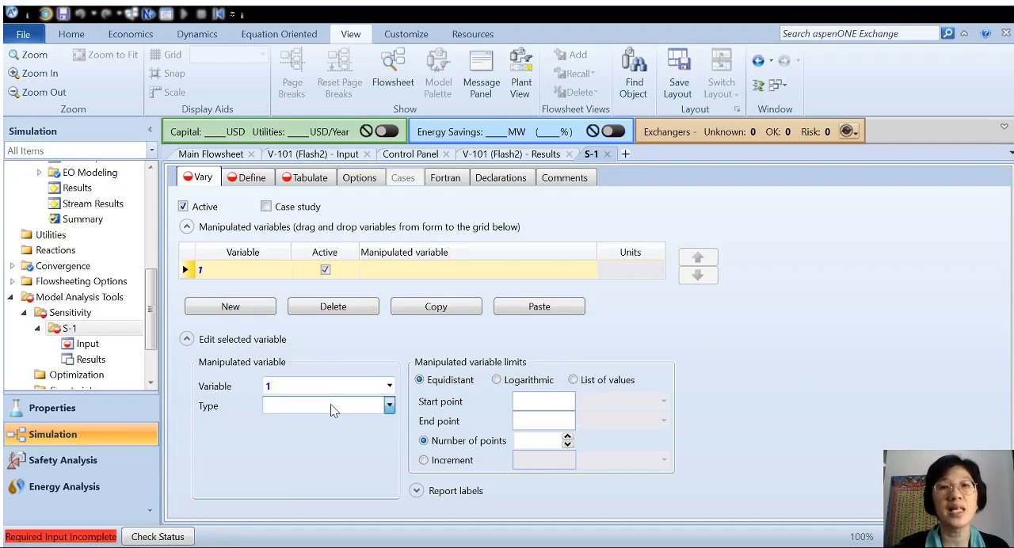
pyautogui.click(296, 185)
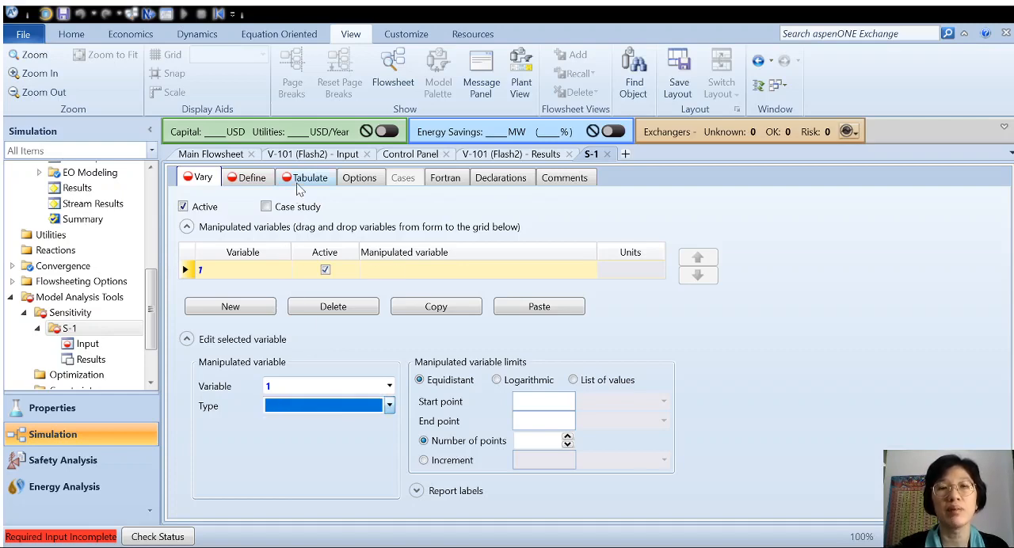
pyautogui.click(389, 424)
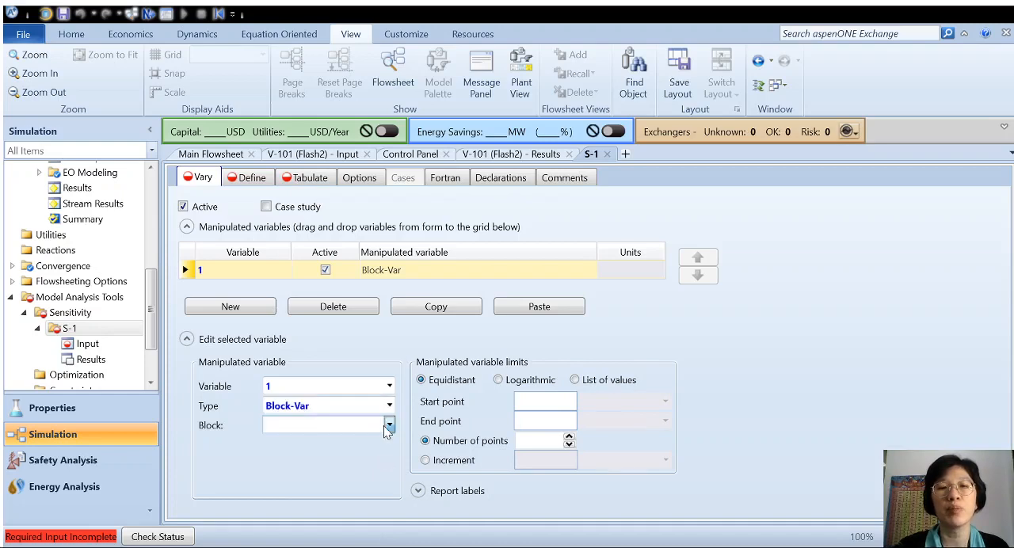
pyautogui.click(366, 449)
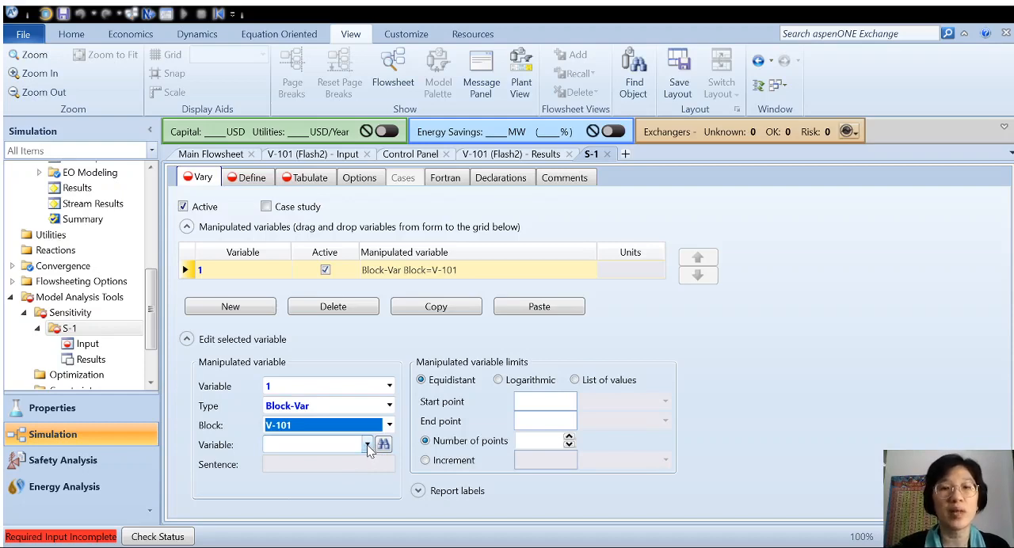
pyautogui.click(366, 446)
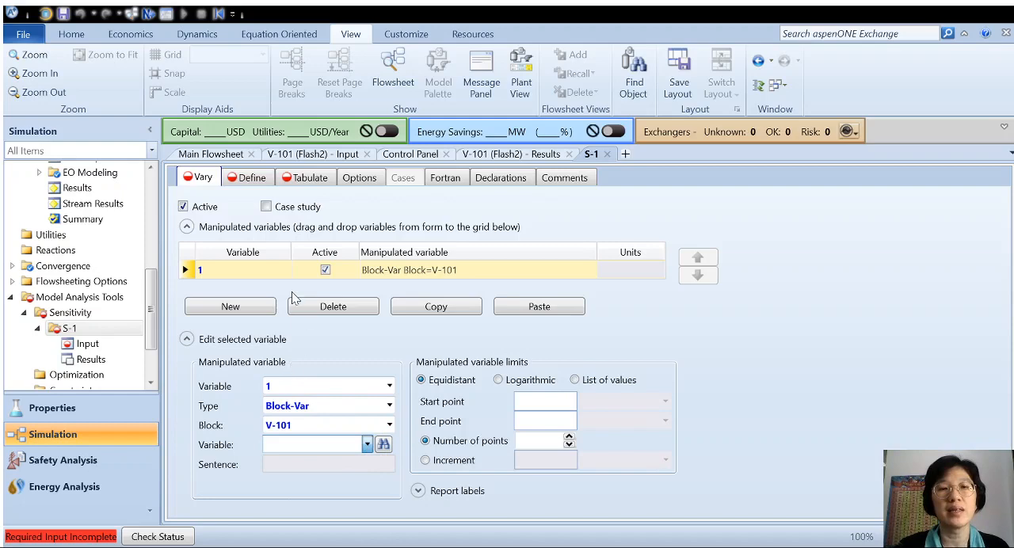
pyautogui.click(274, 206)
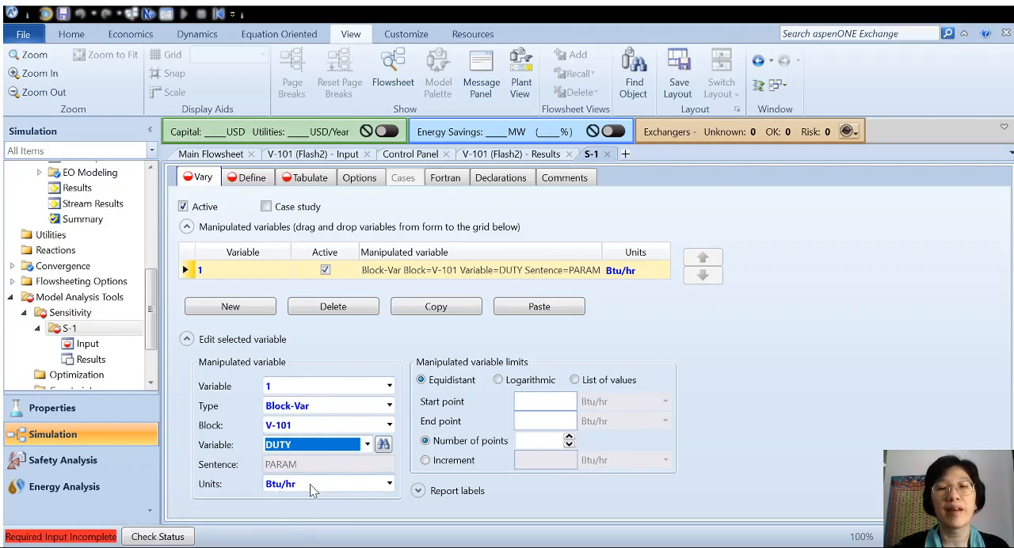
pyautogui.click(777, 391)
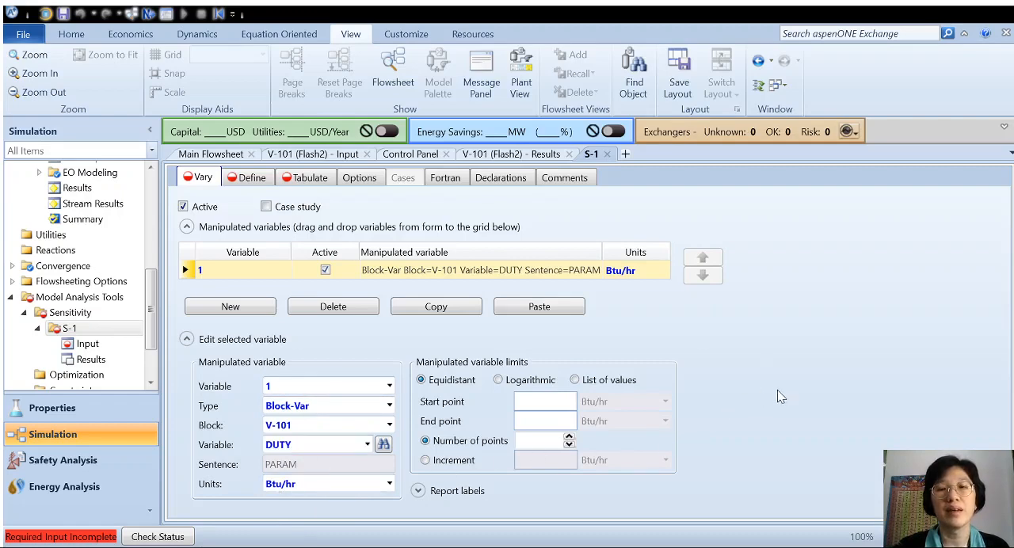
# Set the equidistant limits of the manipulated duty to a start point of -1e8 and an end point of -1e7 Btu/hr.
pyautogui.click(557, 400)
pyautogui.write('1e')
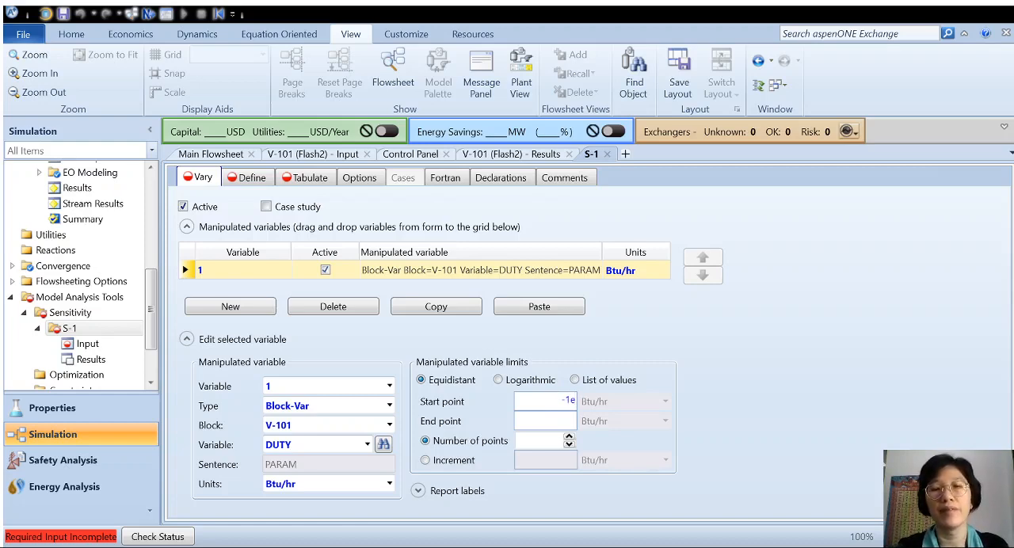
pyautogui.write('8')
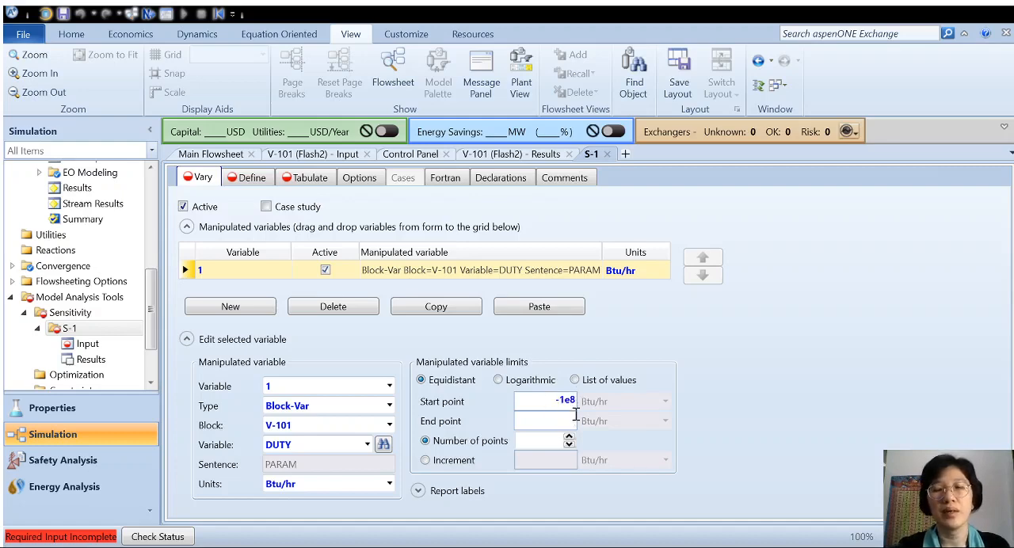
pyautogui.click(572, 420)
pyautogui.write('-1e')
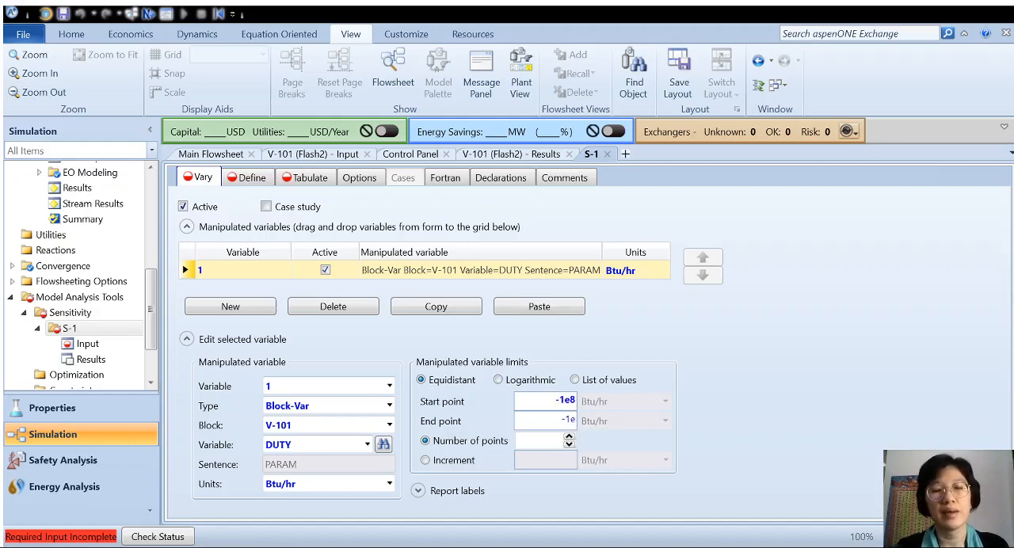
pyautogui.write('7')
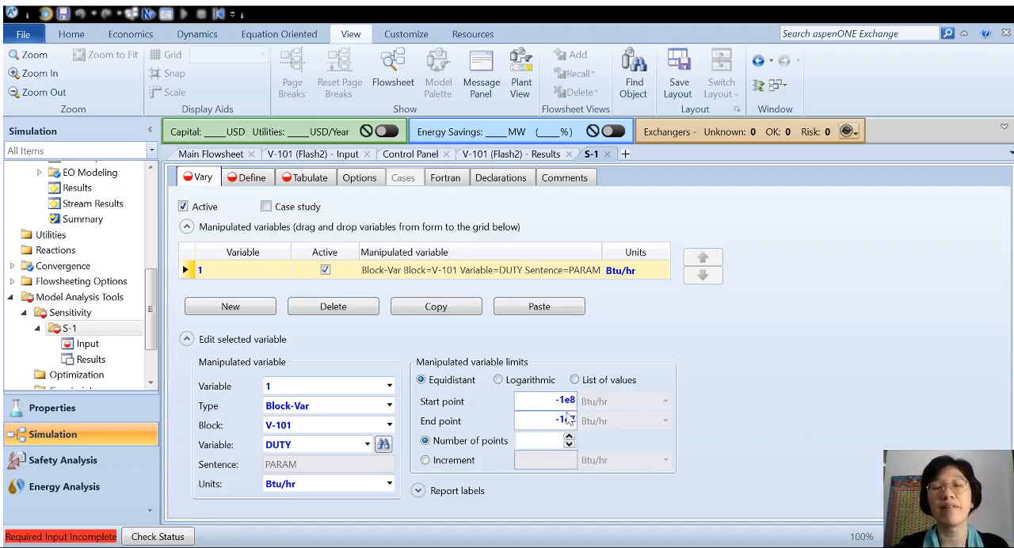
# Divide the manipulated duty range by number of points, with 100 points.
pyautogui.click(453, 463)
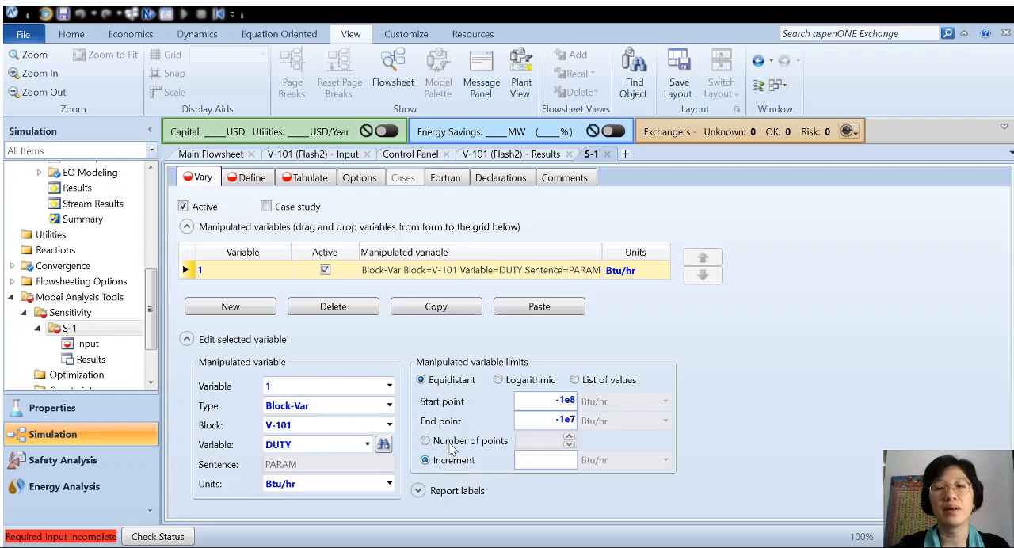
pyautogui.click(447, 444)
pyautogui.click(540, 443)
pyautogui.write('1')
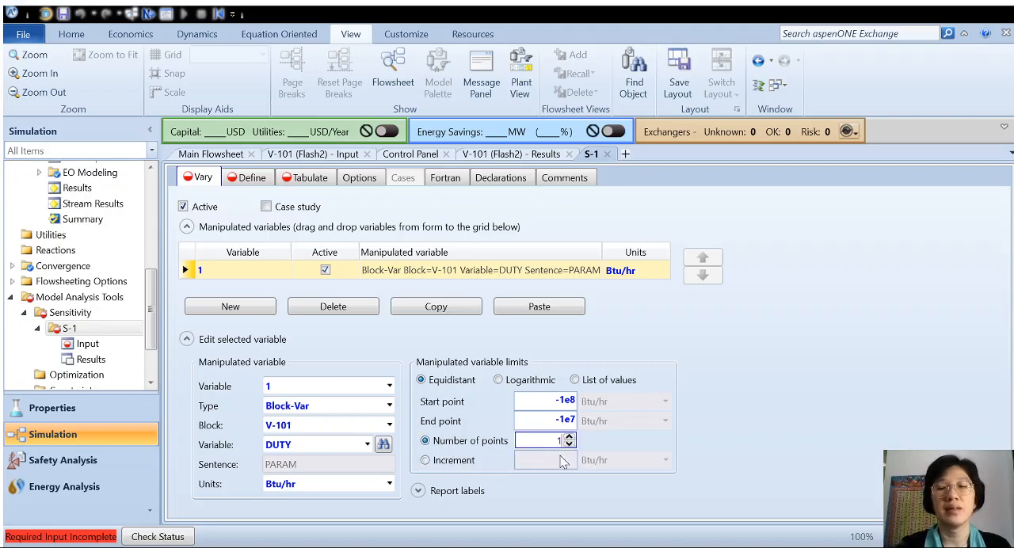
pyautogui.write('00')
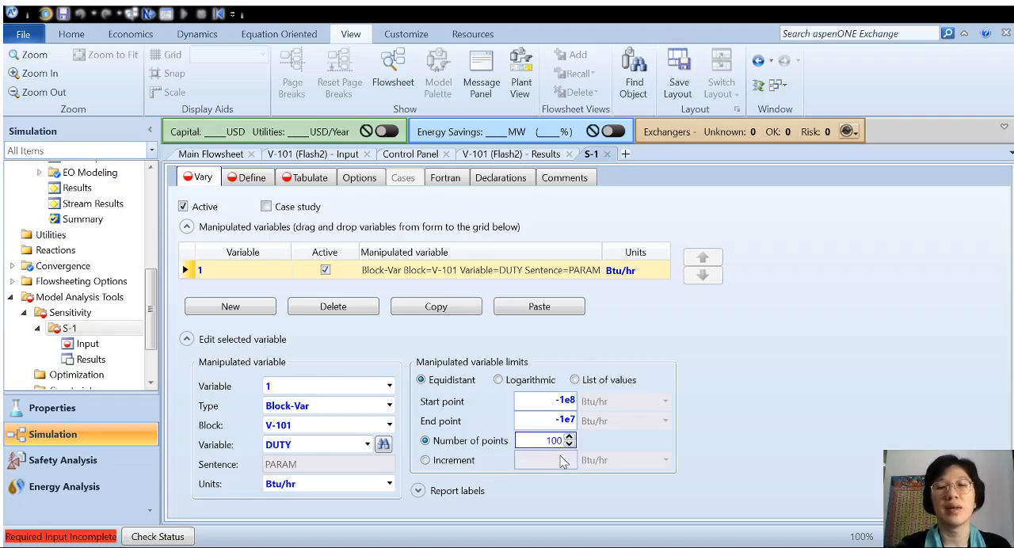
pyautogui.click(781, 400)
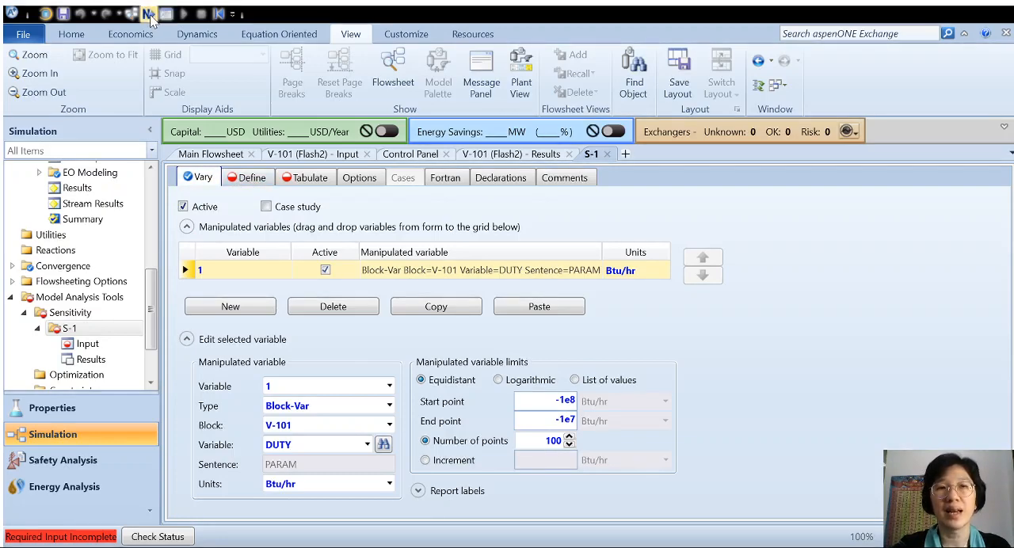
# Add a sampled variable named H2MOLEF to the S-1 definitions and set its category to Streams.
pyautogui.click(257, 180)
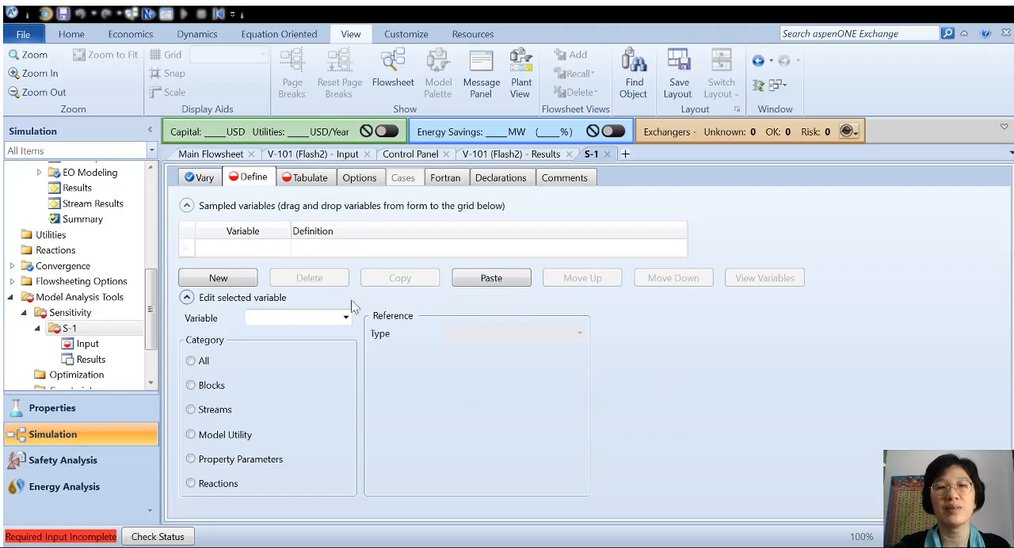
pyautogui.click(244, 282)
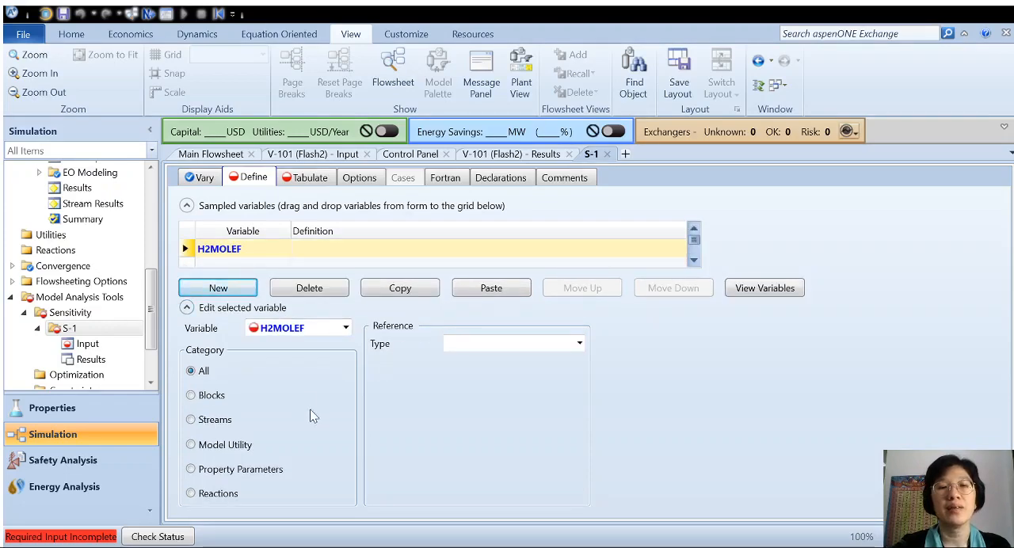
pyautogui.click(226, 427)
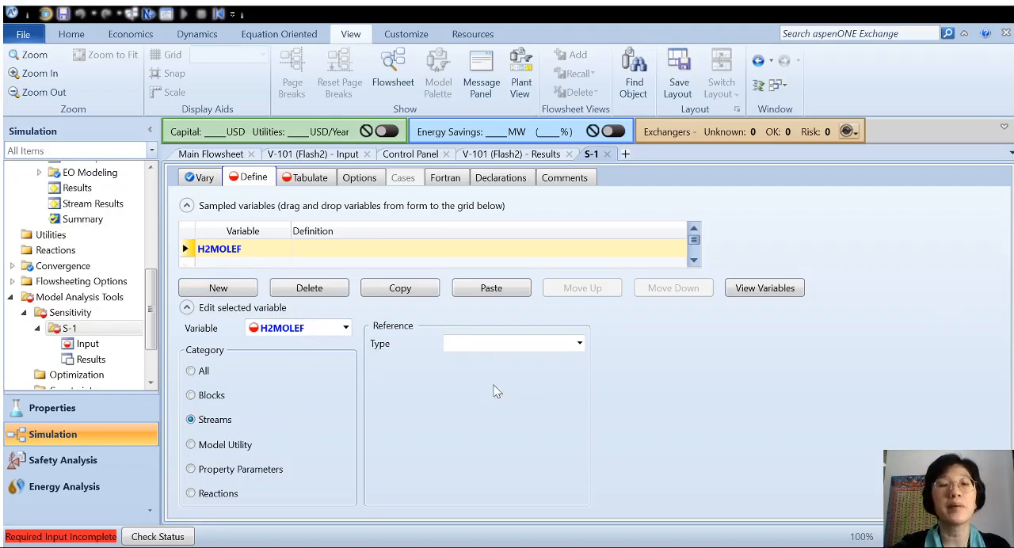
# Define H2MOLEF as the Mole-Frac of component H2 in stream S3, substream MIXED, and check that stream on the main flowsheet.
pyautogui.click(549, 347)
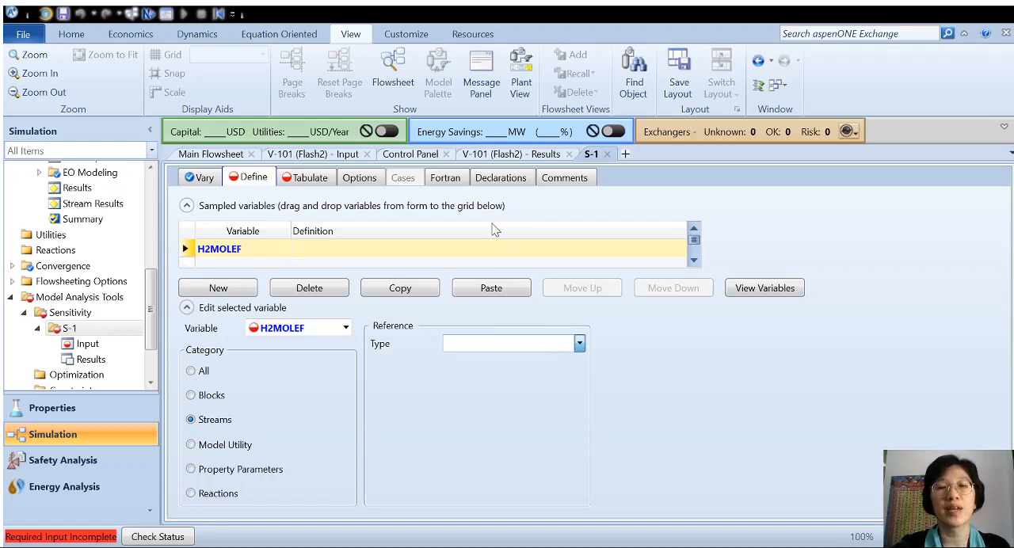
pyautogui.click(493, 225)
pyautogui.click(541, 367)
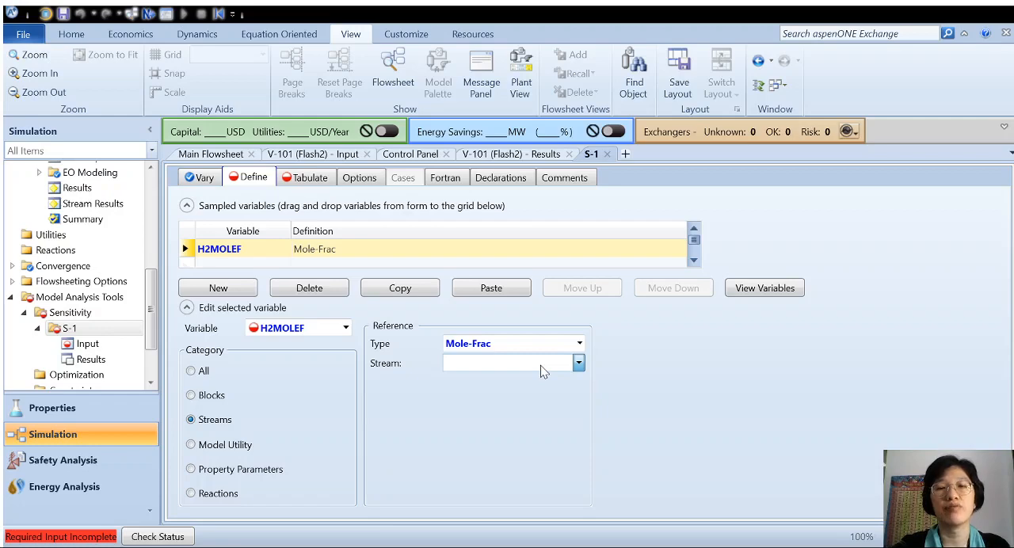
pyautogui.click(527, 419)
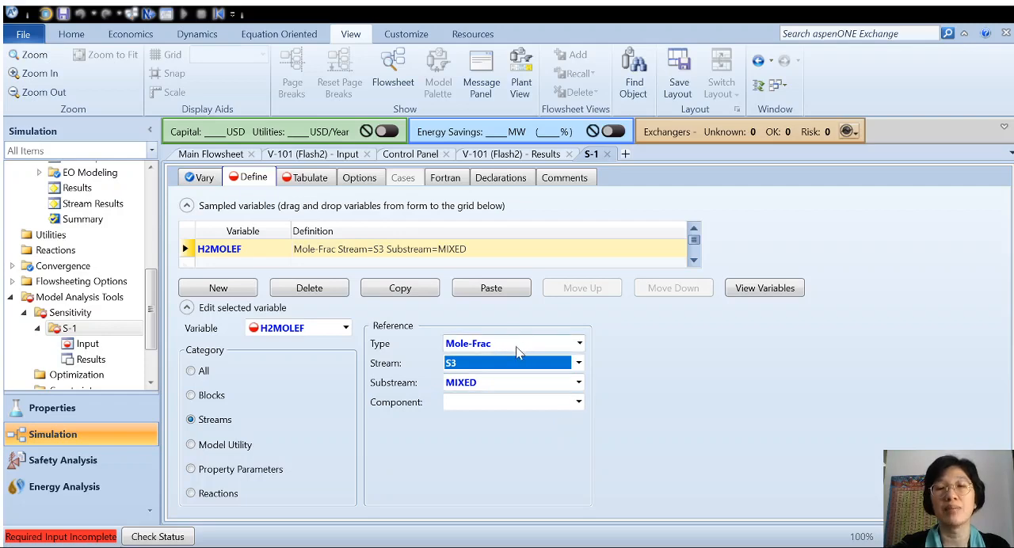
pyautogui.click(579, 403)
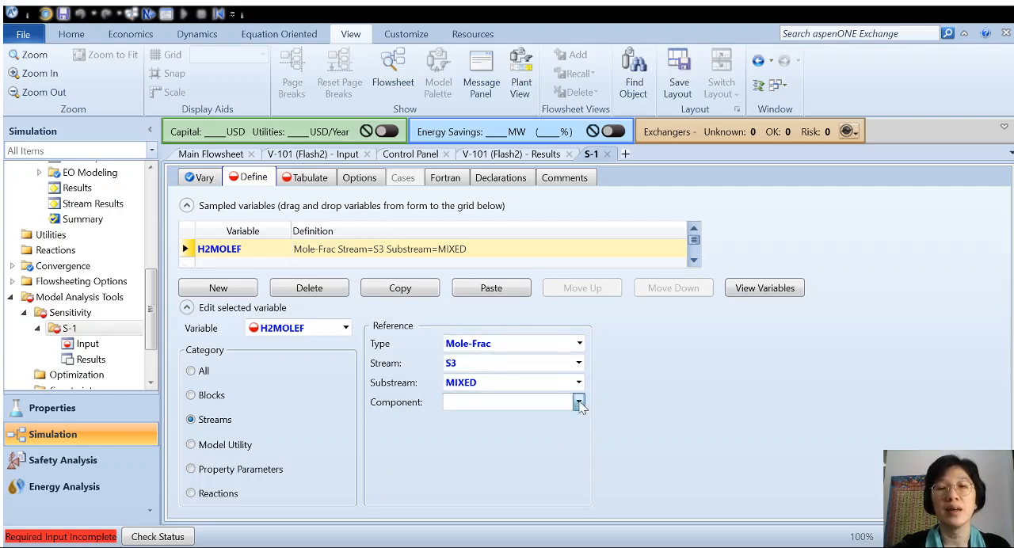
pyautogui.click(540, 470)
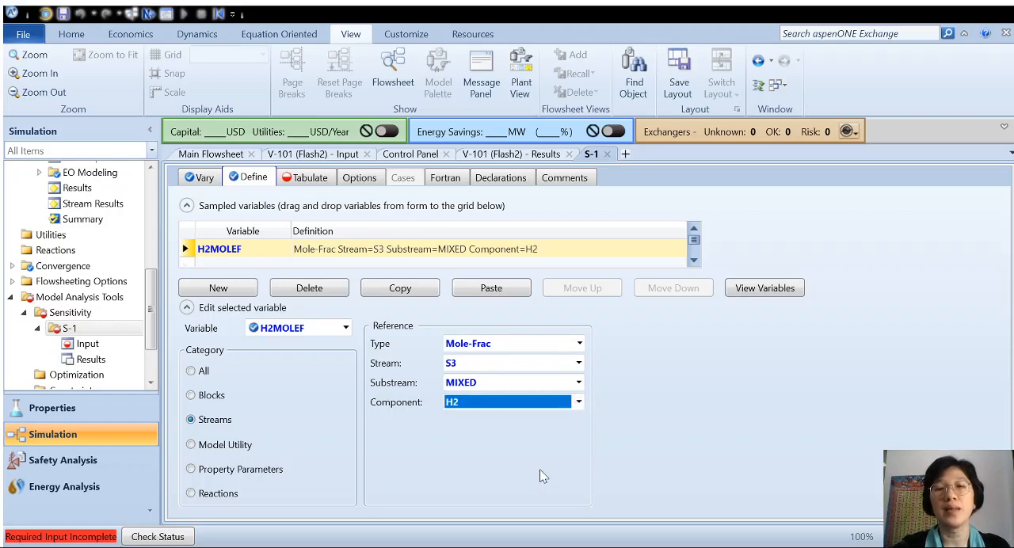
pyautogui.click(670, 388)
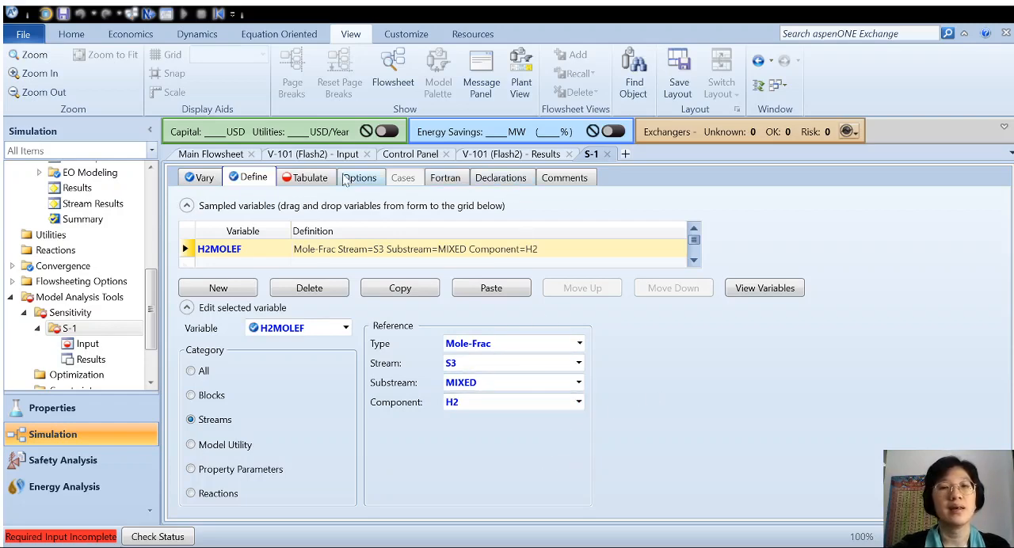
pyautogui.click(211, 155)
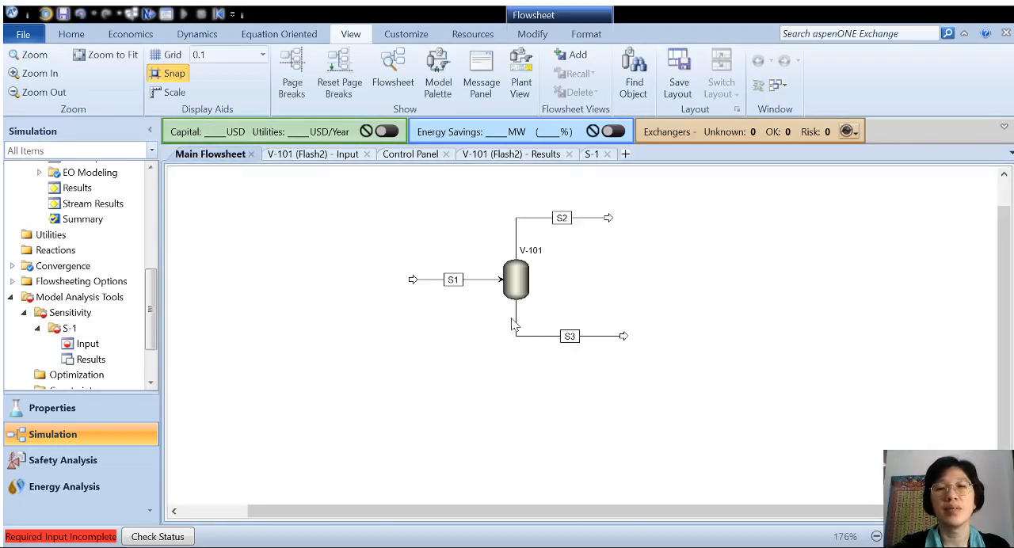
pyautogui.click(600, 156)
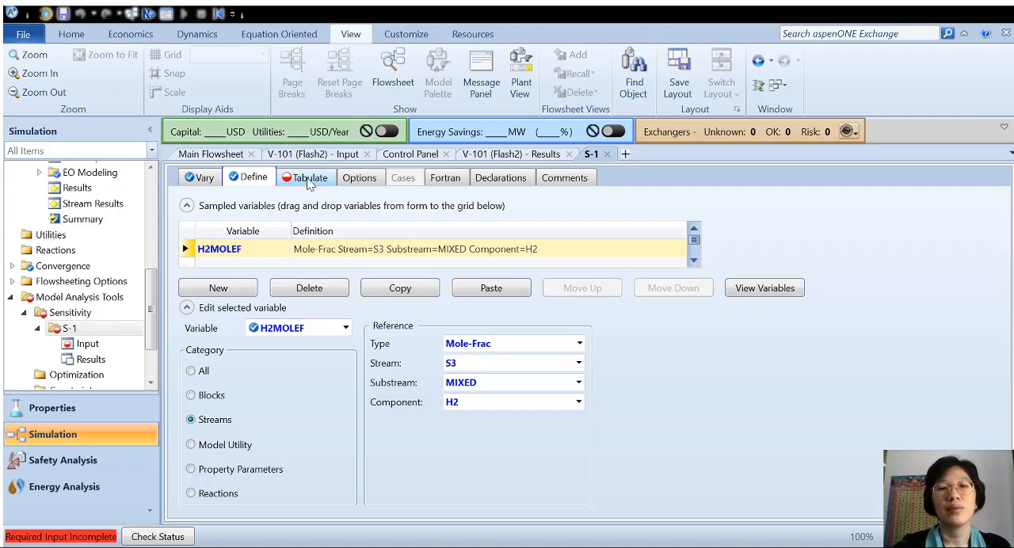
# Fill the S-1 tabulation with the defined variables and run the simulation.
pyautogui.click(312, 181)
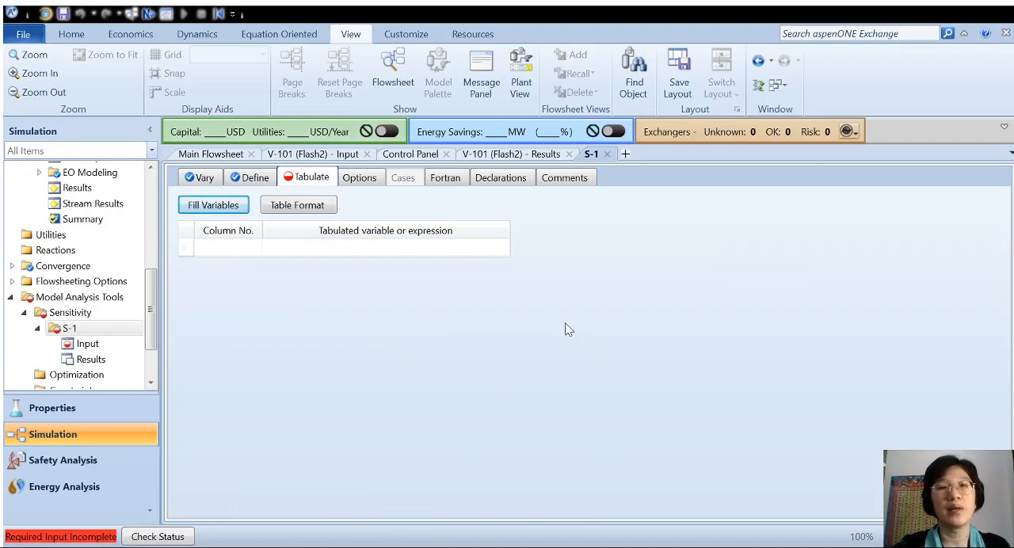
pyautogui.click(212, 206)
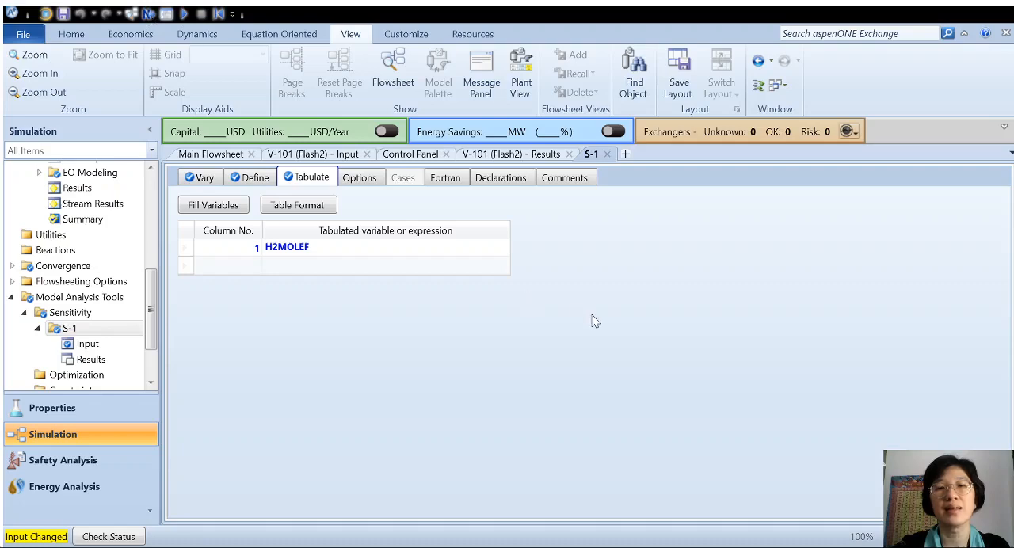
pyautogui.press('F5')
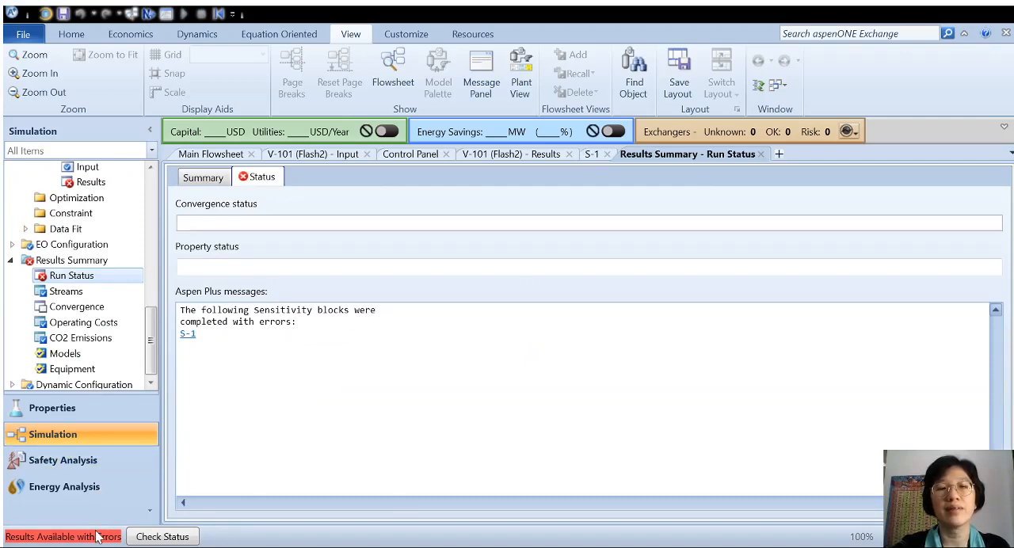
# Open the S-1 sensitivity results and examine the status, duty and H2MOLEF values from the first case to the last.
pyautogui.moveTo(149, 358); pyautogui.dragTo(162, 299)
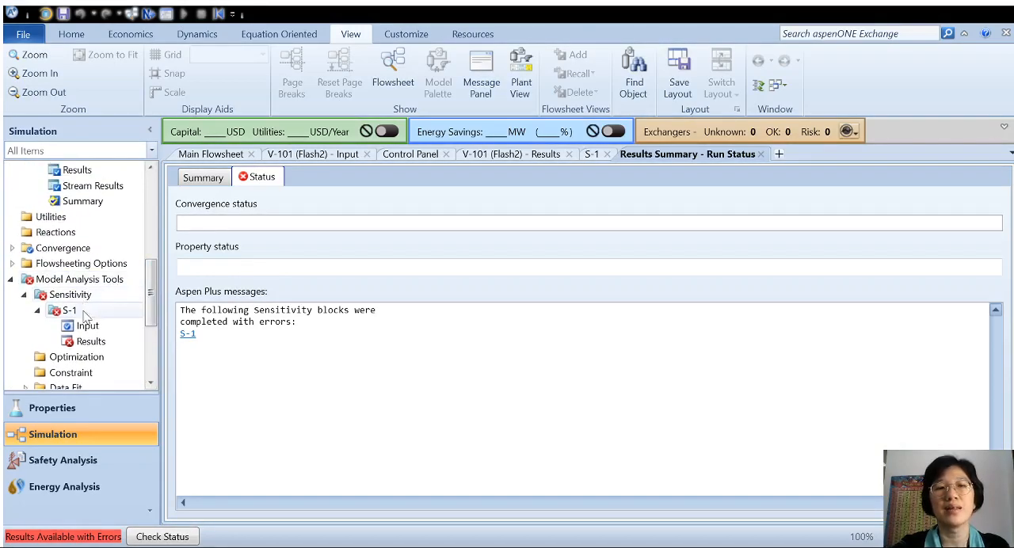
pyautogui.click(90, 340)
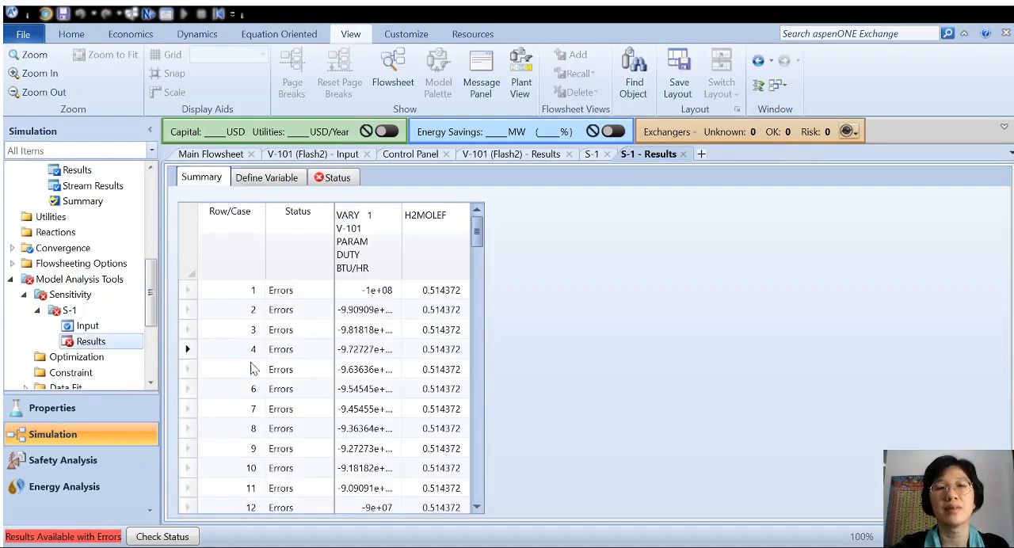
pyautogui.scroll(-1, 400, 364)
pyautogui.scroll(1, 255, 390)
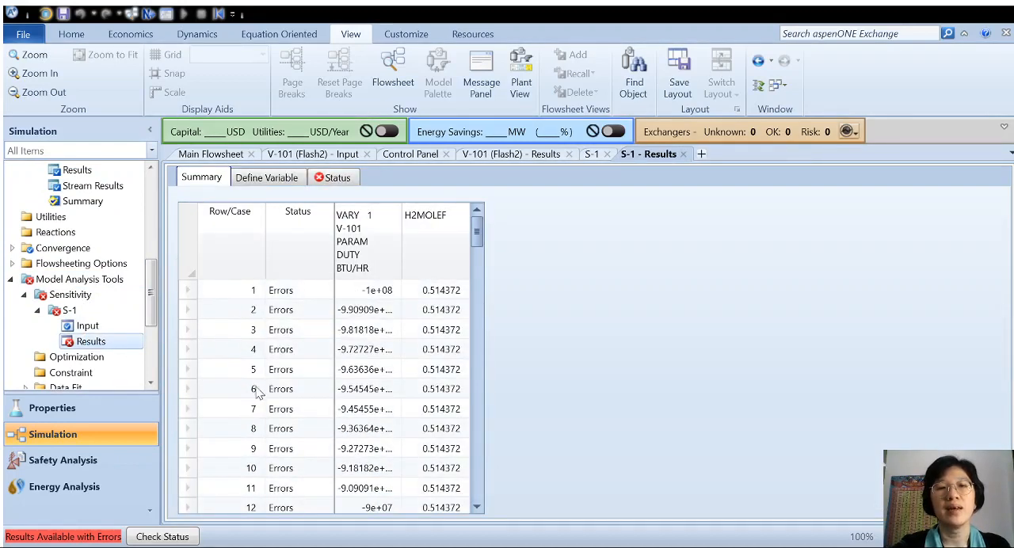
pyautogui.scroll(-5, 259, 399)
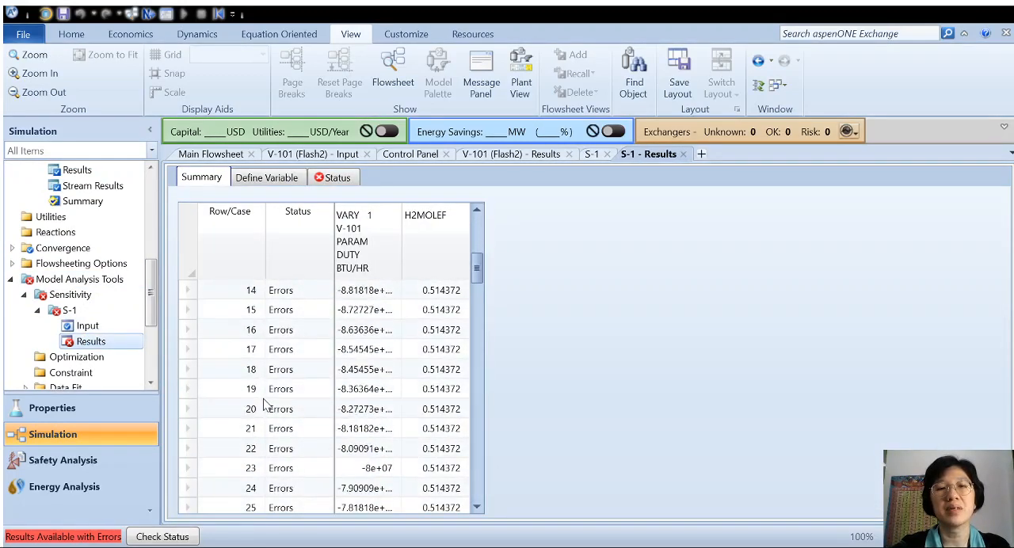
pyautogui.scroll(-3, 263, 405)
pyautogui.scroll(5, 264, 405)
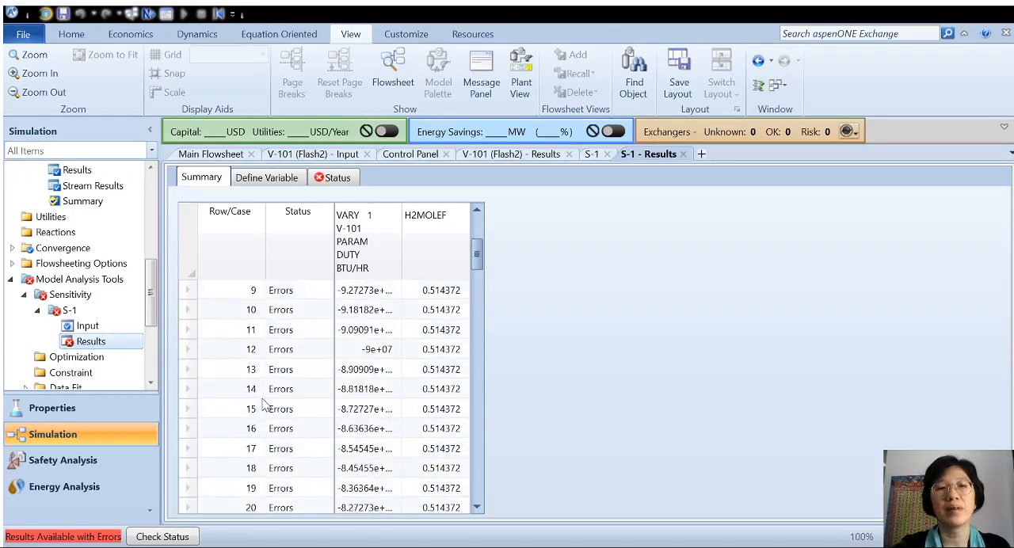
pyautogui.scroll(3, 264, 405)
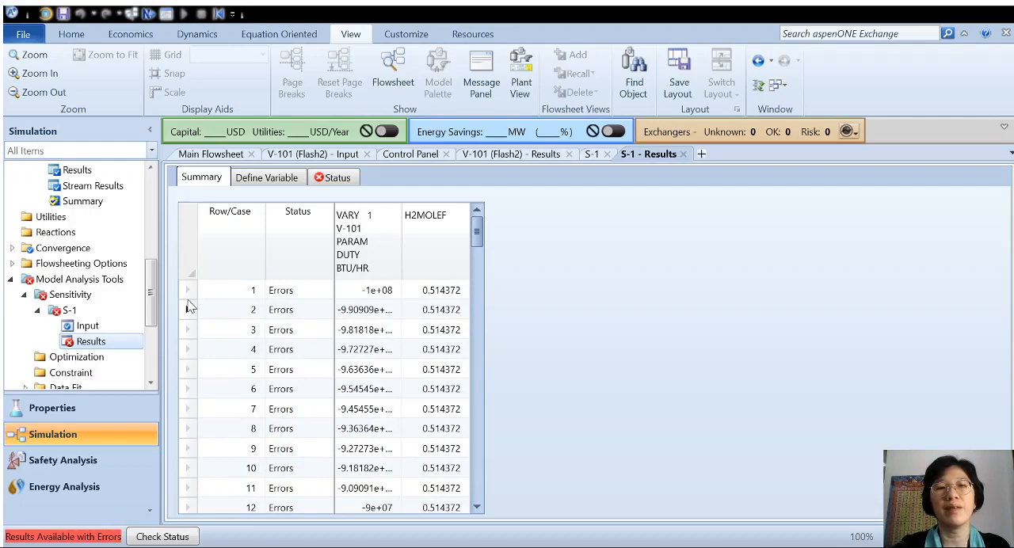
pyautogui.scroll(-2, 201, 407)
pyautogui.scroll(2, 385, 330)
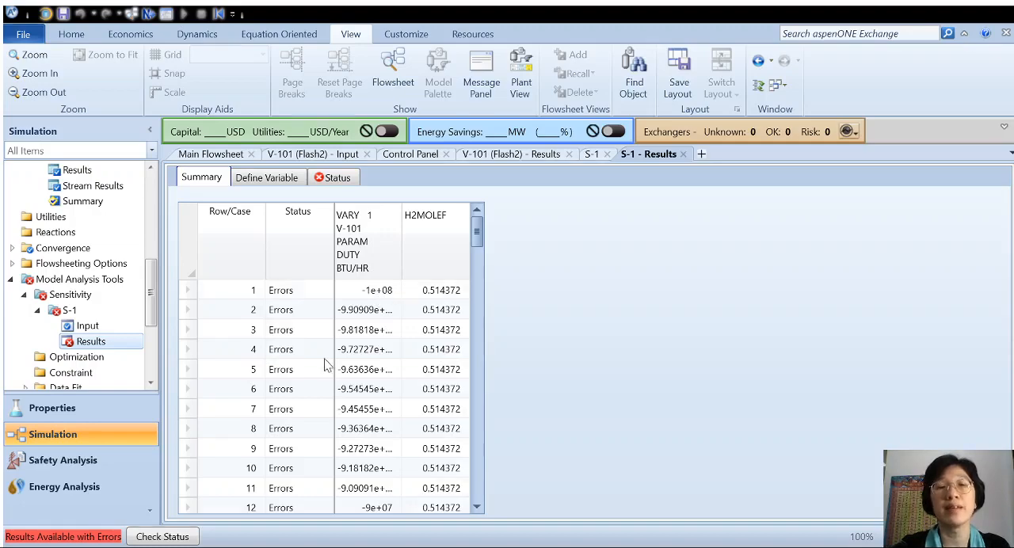
pyautogui.scroll(-7, 238, 355)
pyautogui.scroll(-3, 238, 355)
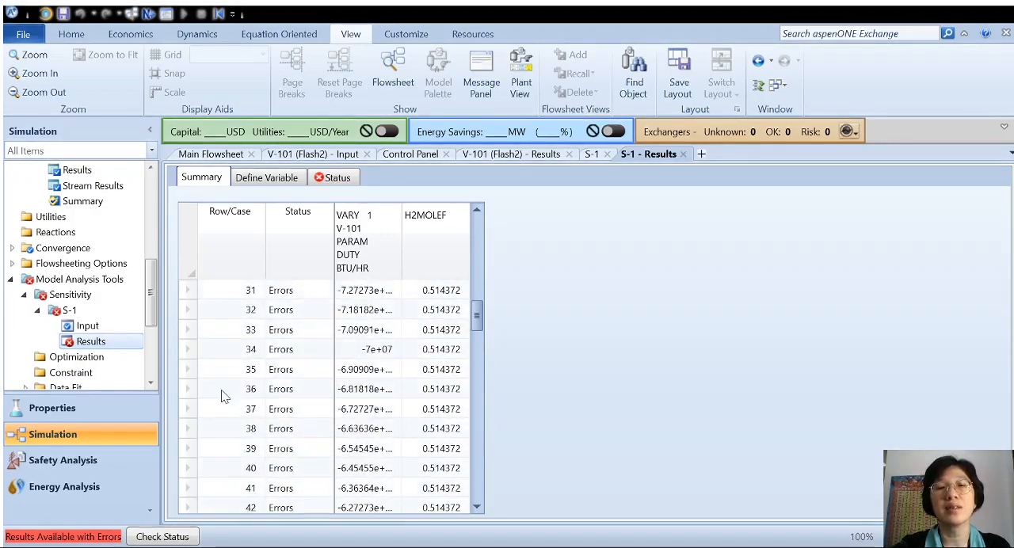
pyautogui.scroll(-1, 296, 441)
pyautogui.scroll(-12, 301, 435)
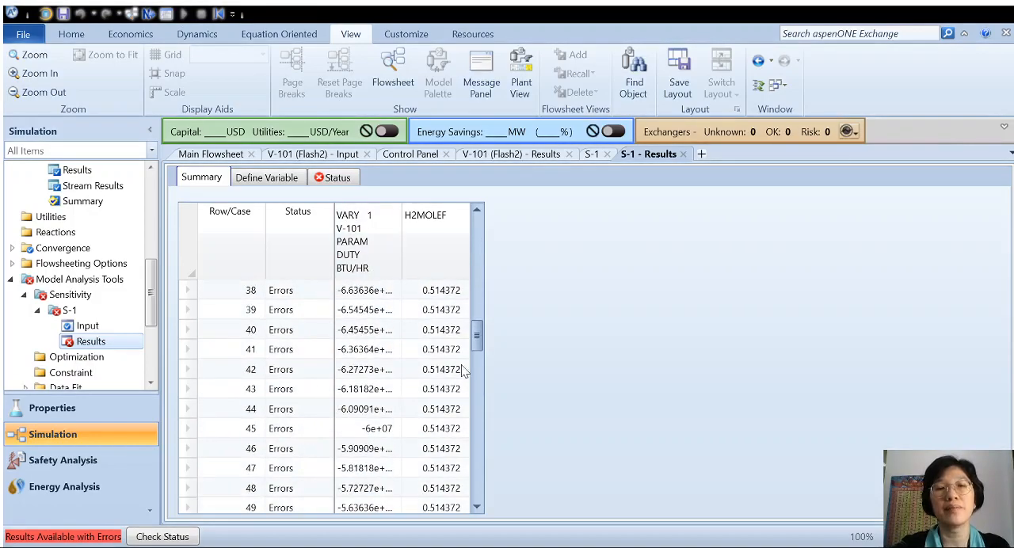
pyautogui.scroll(-7, 487, 499)
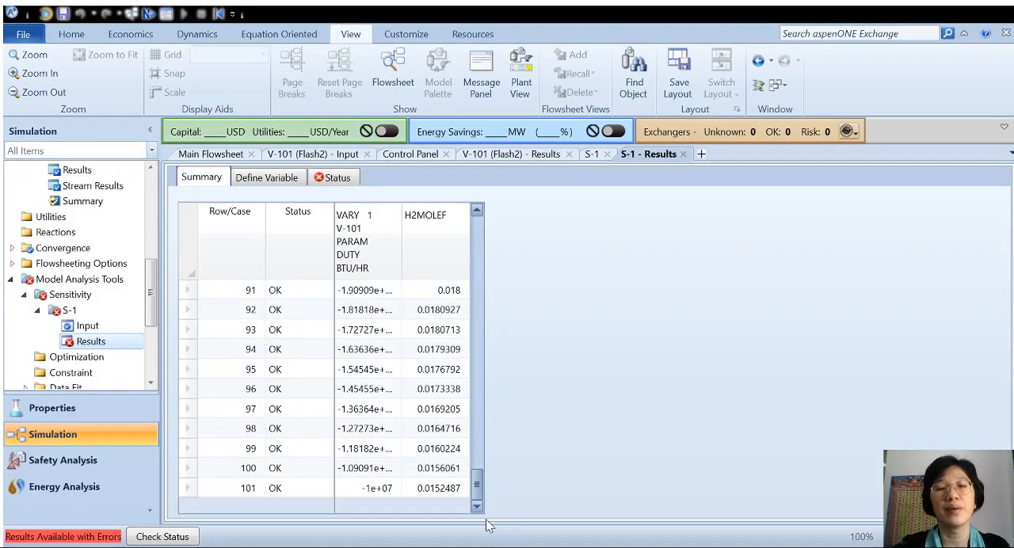
# Highlight cases 80 to 88 in the results summary and review the duty and H2MOLEF values around them.
pyautogui.moveTo(483, 487); pyautogui.dragTo(487, 455)
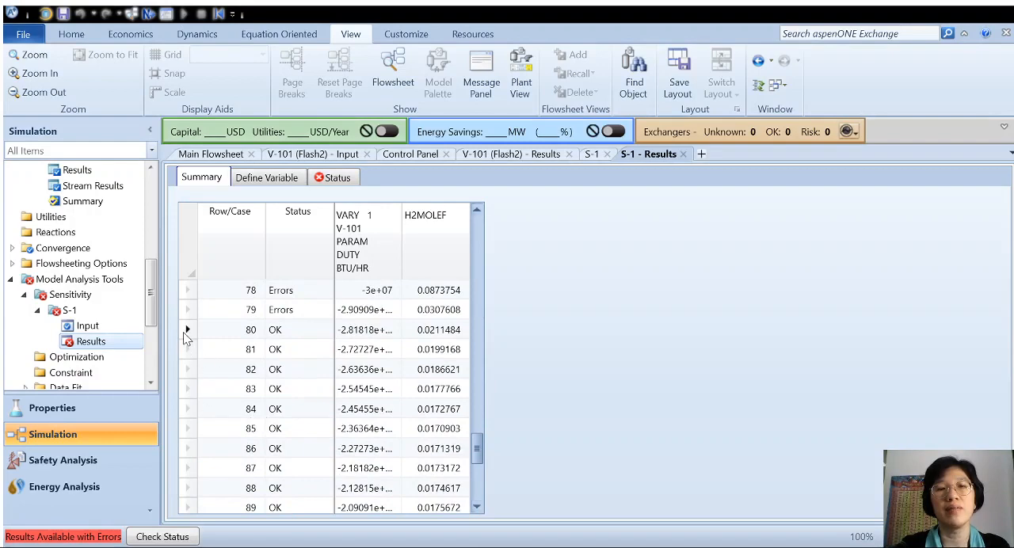
pyautogui.moveTo(184, 336); pyautogui.dragTo(190, 491)
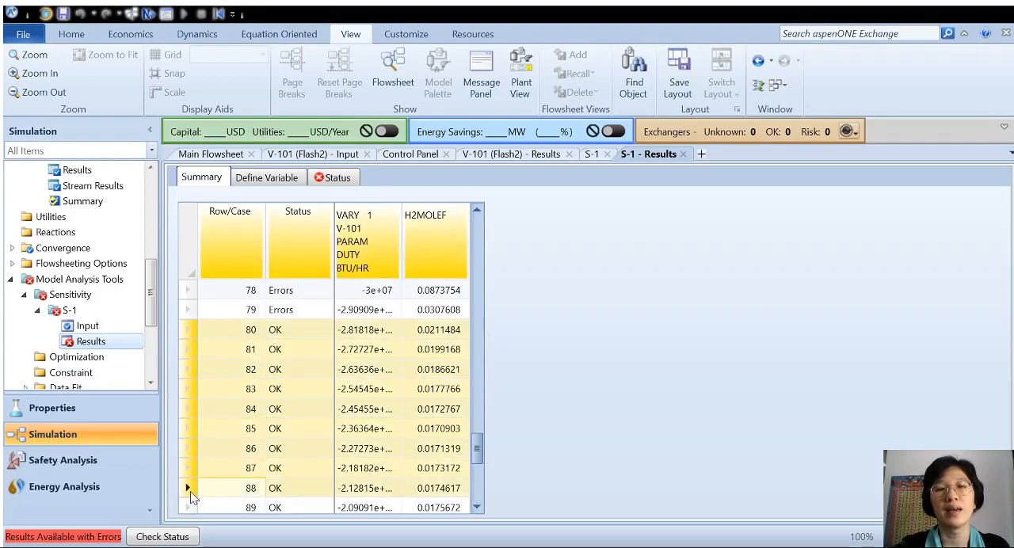
pyautogui.click(478, 496)
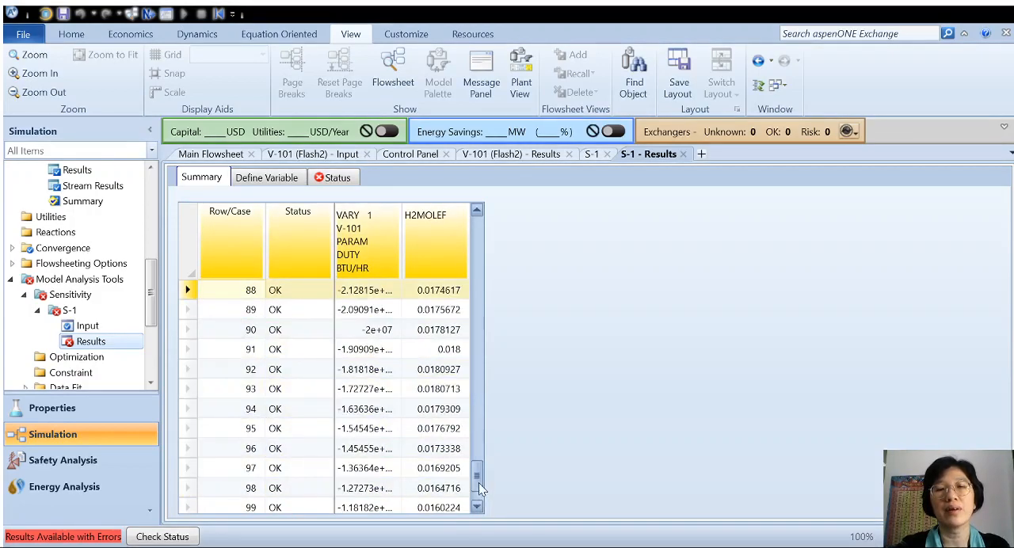
pyautogui.moveTo(479, 482); pyautogui.dragTo(481, 460)
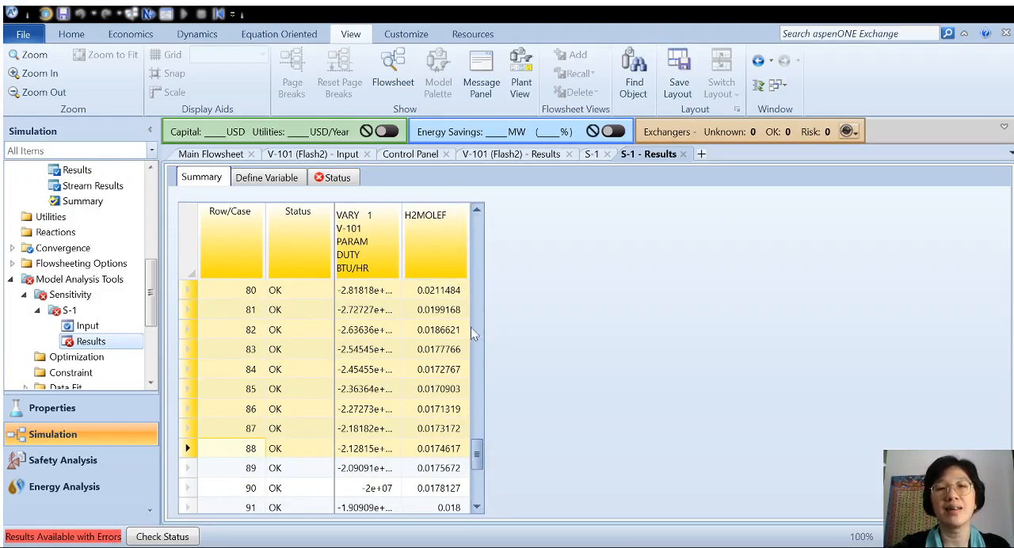
# Select cases 87, 88 and 89 one after another to compare their H2MOLEF values.
pyautogui.click(208, 428)
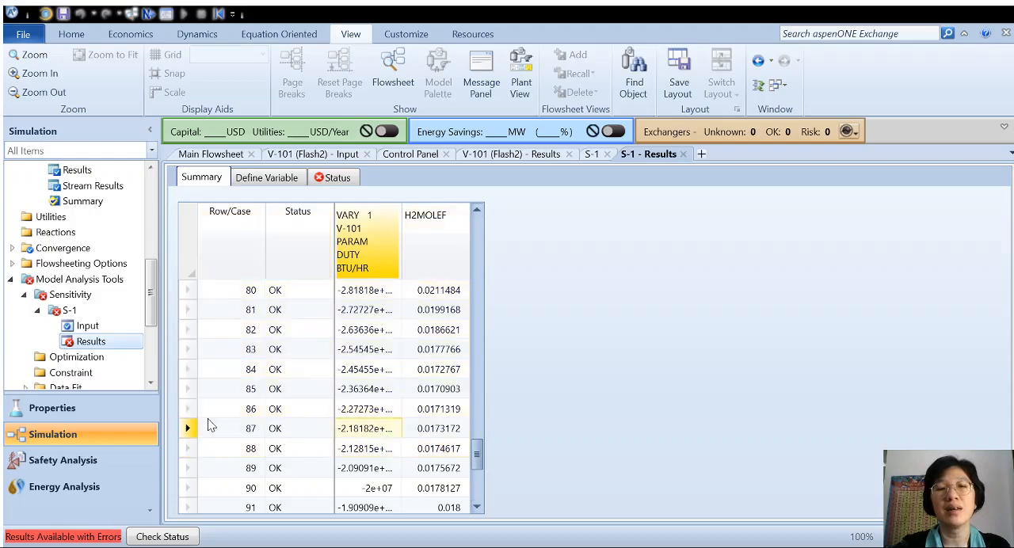
pyautogui.click(188, 428)
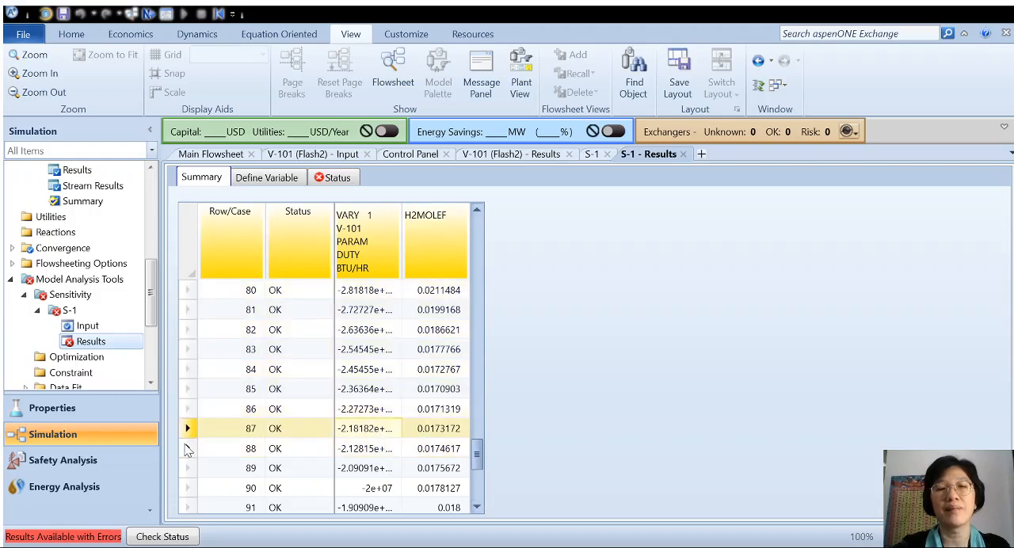
pyautogui.click(187, 448)
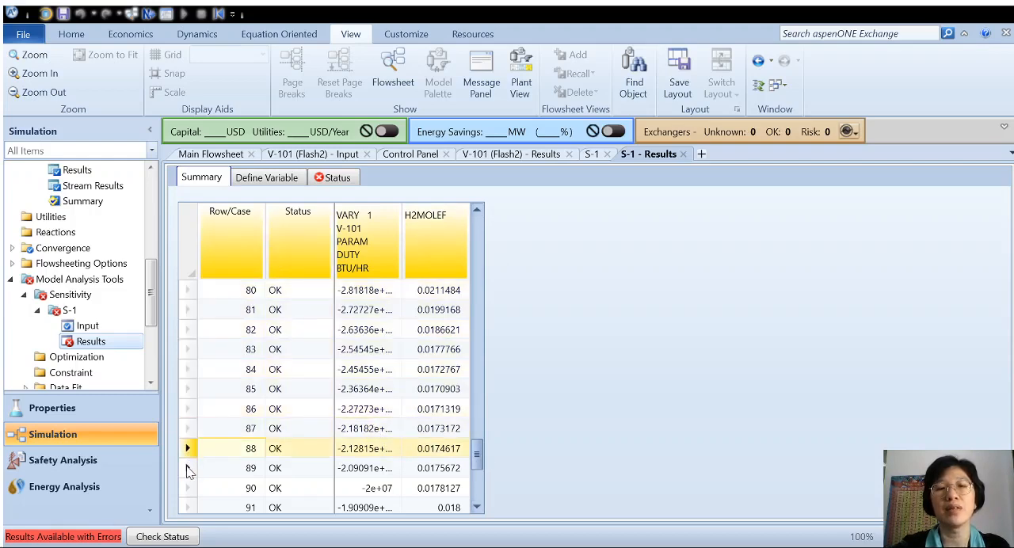
pyautogui.click(188, 469)
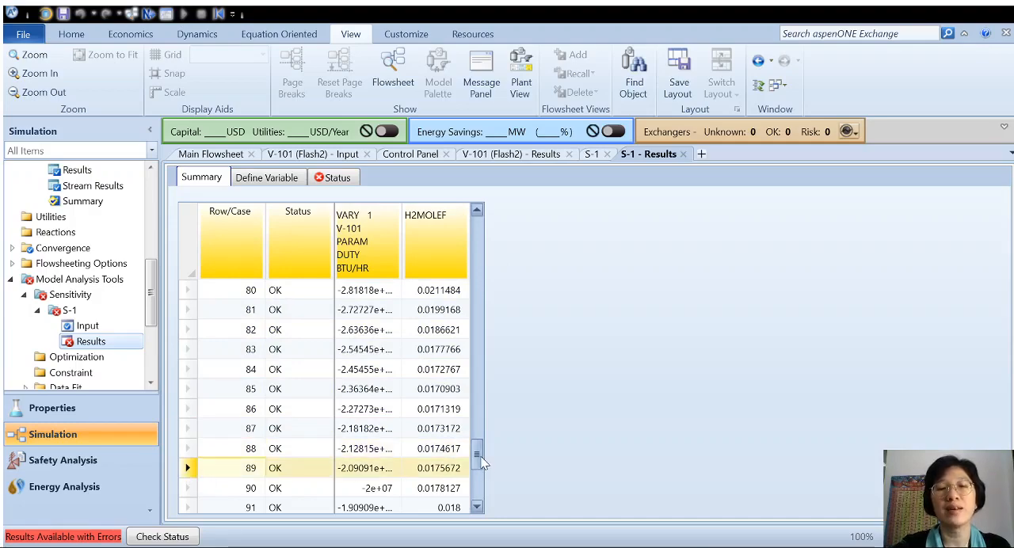
# Select case 81 and widen the V-101 duty column until its values are fully readable.
pyautogui.moveTo(479, 462)
pyautogui.mouseDown()
pyautogui.moveTo(479, 490)
pyautogui.moveTo(495, 362)
pyautogui.moveTo(494, 450)
pyautogui.mouseUp()
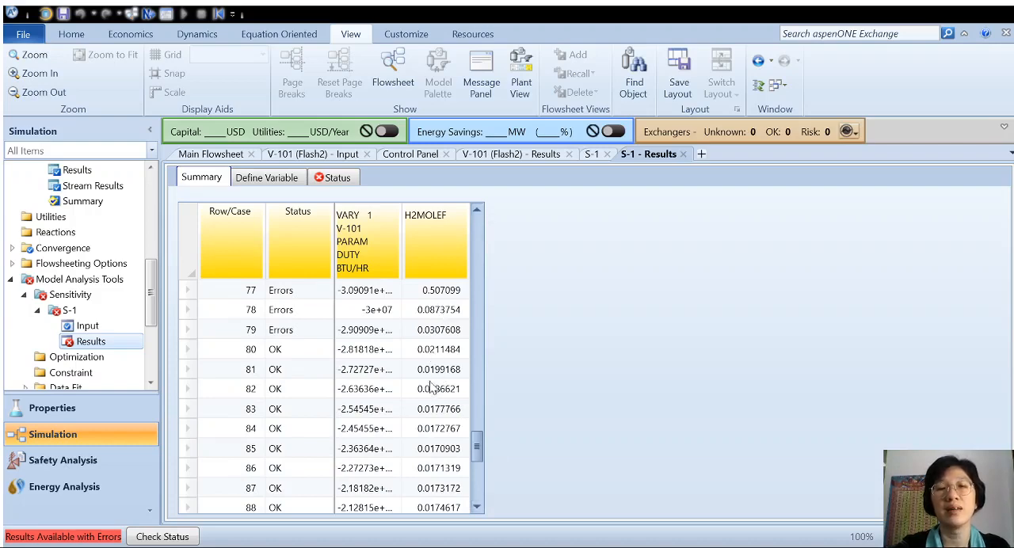
pyautogui.click(189, 371)
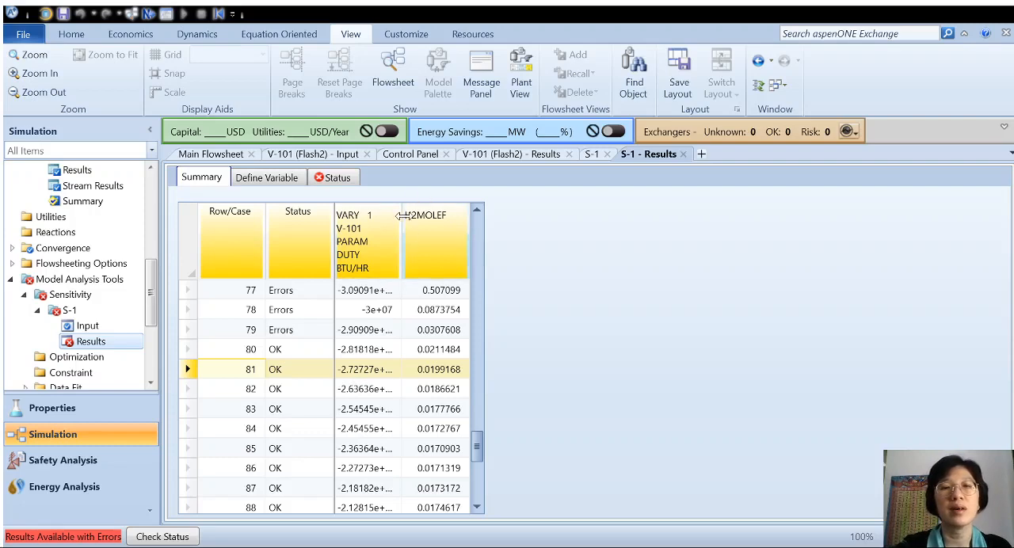
pyautogui.moveTo(402, 224); pyautogui.dragTo(423, 223)
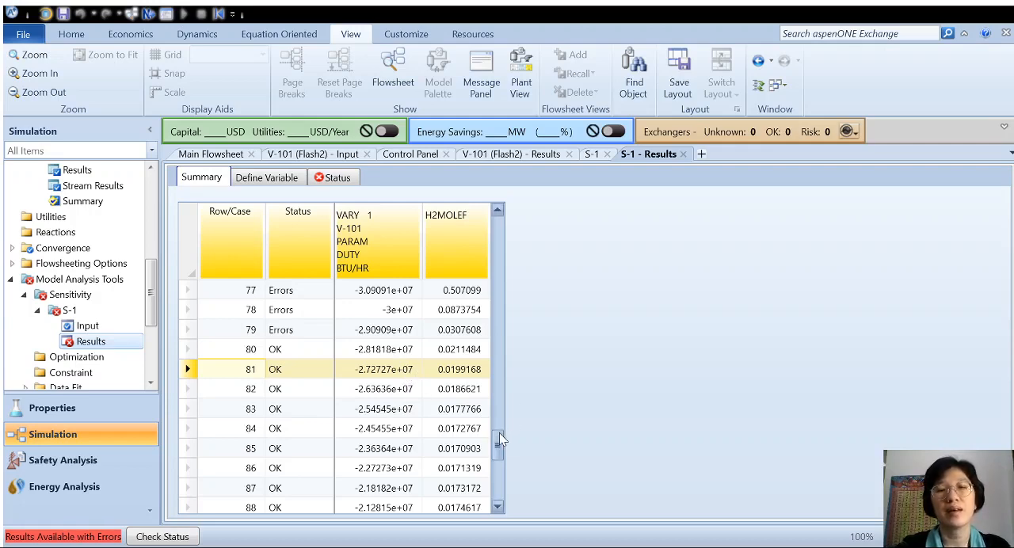
# Select cases 80 and 81 in turn to compare their duty and H2MOLEF values, and review the remaining cases through case 101.
pyautogui.moveTo(499, 433)
pyautogui.mouseDown()
pyautogui.moveTo(504, 480)
pyautogui.moveTo(506, 434)
pyautogui.mouseUp()
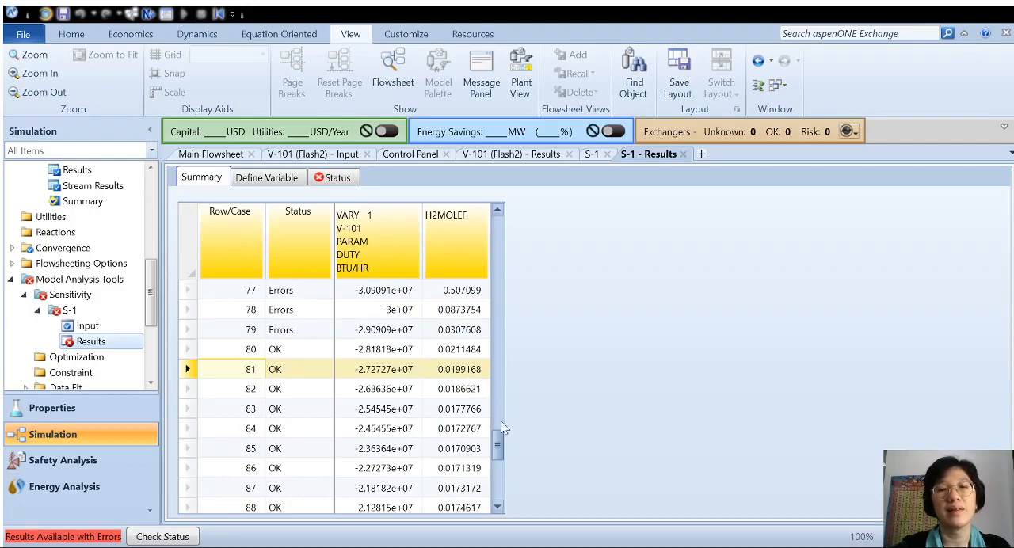
pyautogui.moveTo(503, 441); pyautogui.dragTo(502, 438)
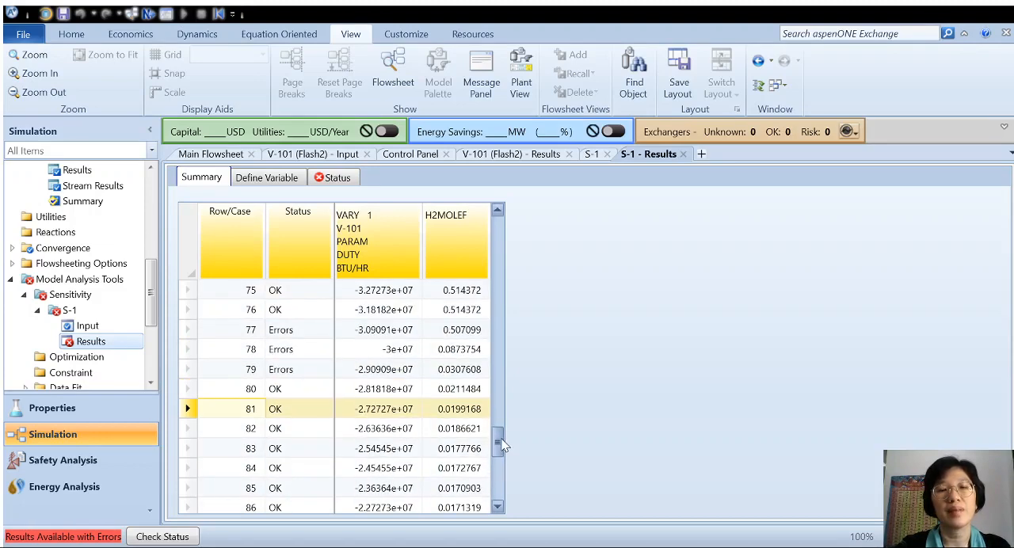
pyautogui.scroll(-1, 500, 446)
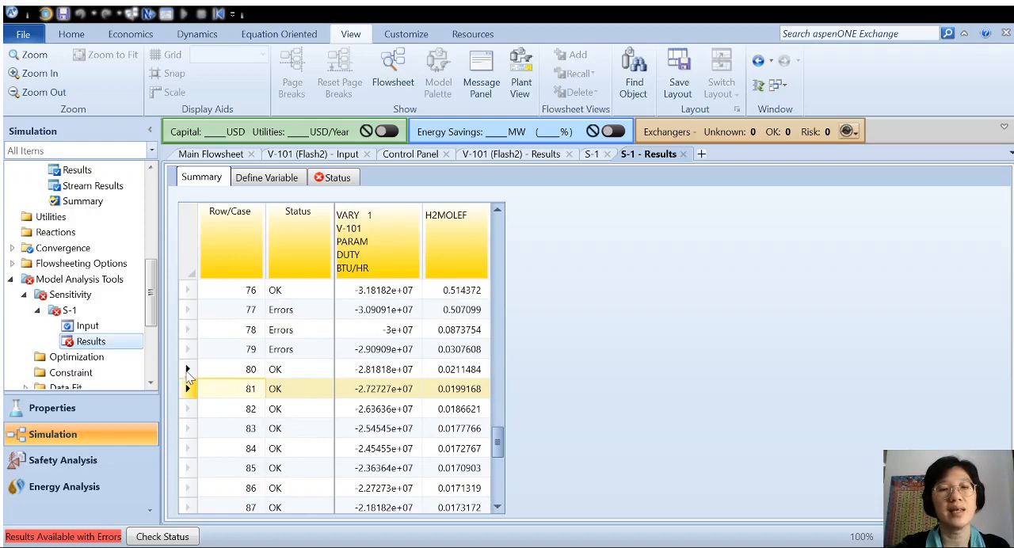
pyautogui.click(188, 370)
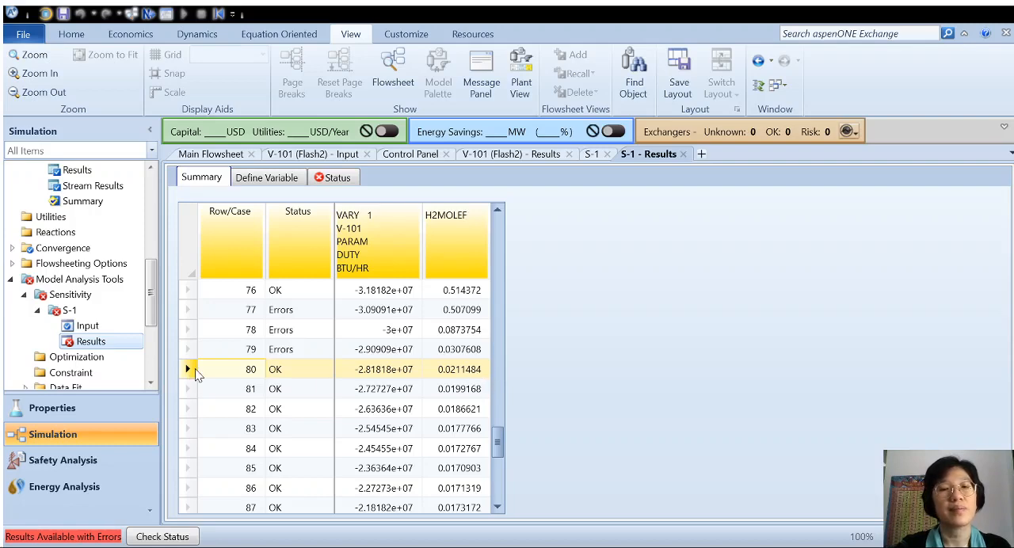
pyautogui.click(189, 390)
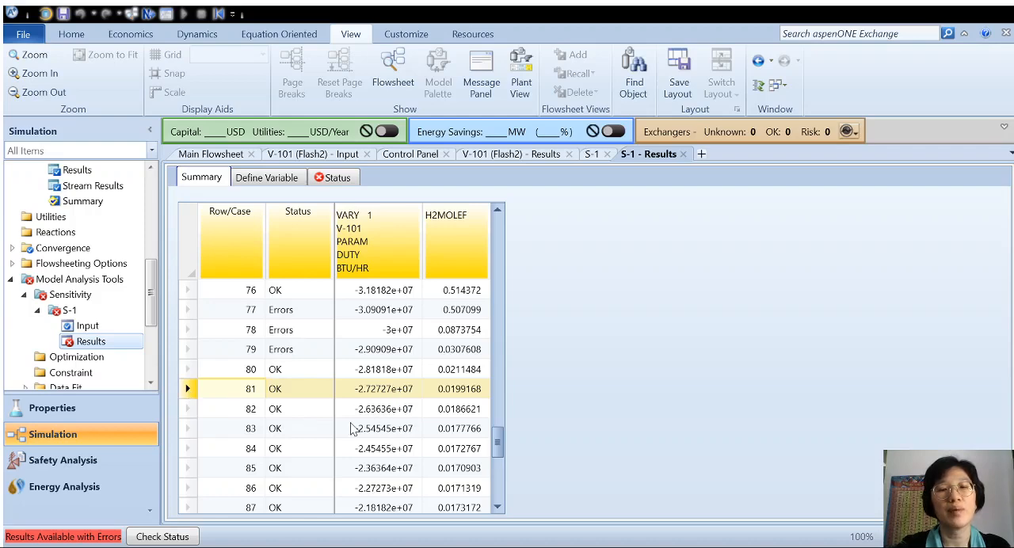
pyautogui.scroll(-1, 354, 428)
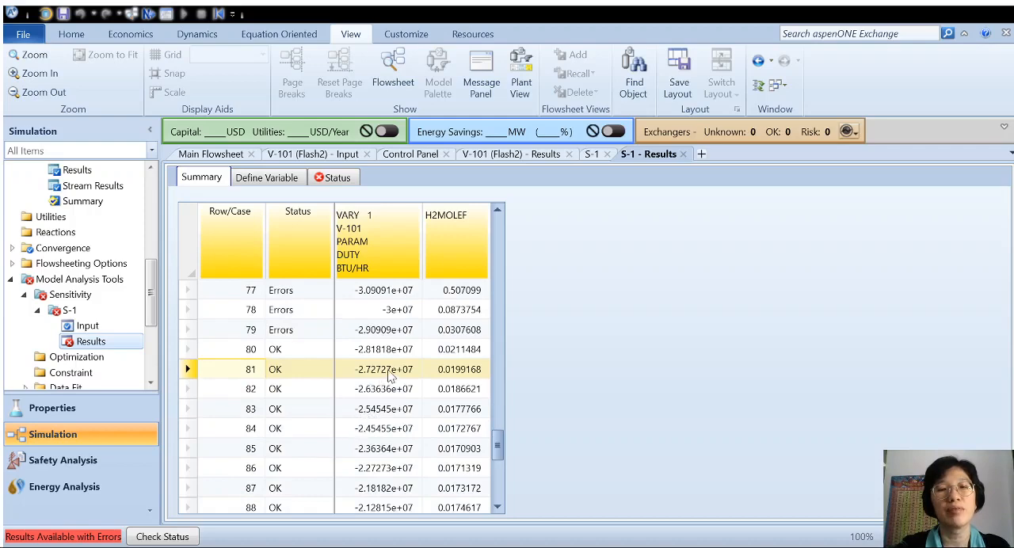
pyautogui.scroll(-14, 388, 378)
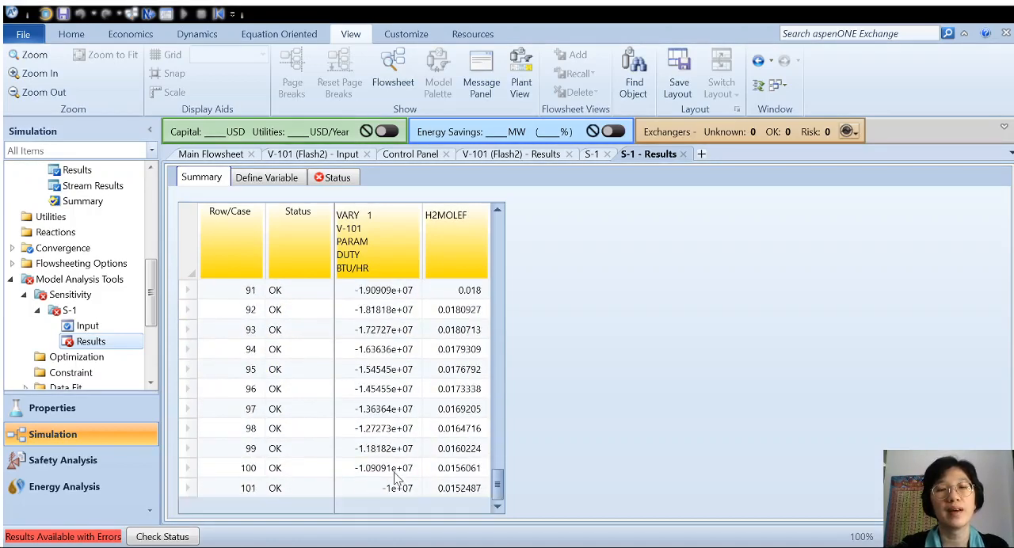